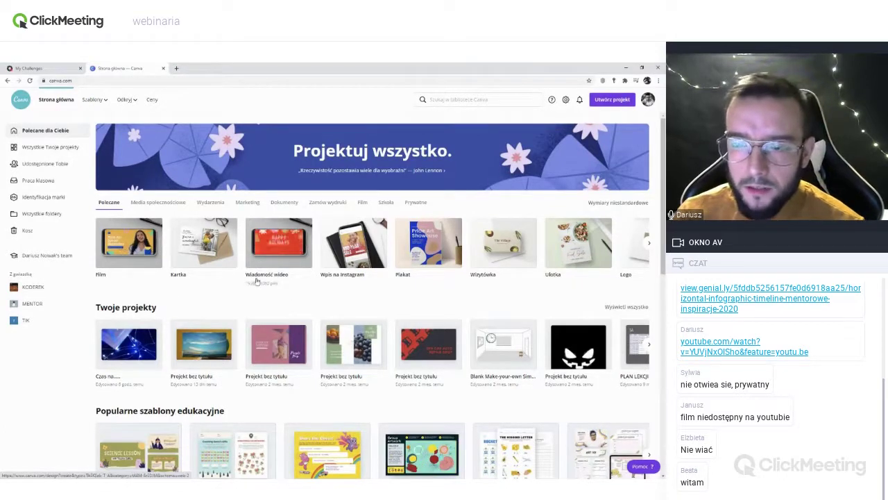
Open the "Czas na....." video project from all projects and preview the page 1 clip in its trimming view.
click(68, 150)
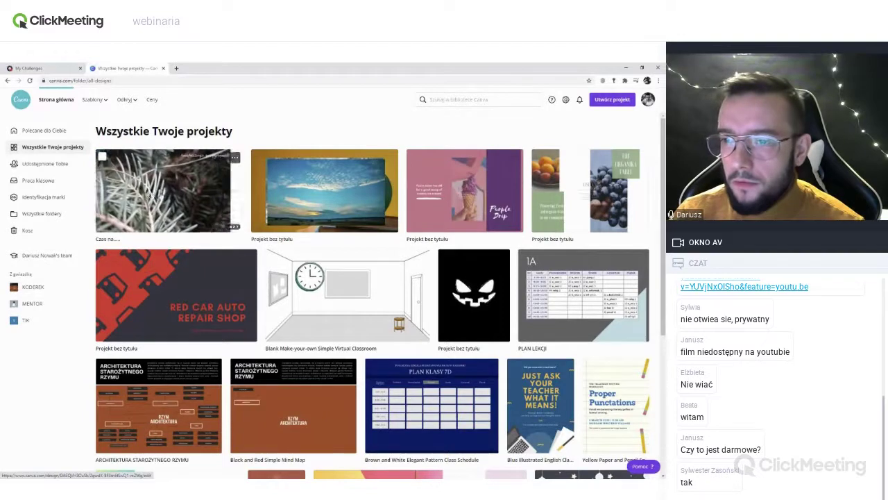
click(237, 208)
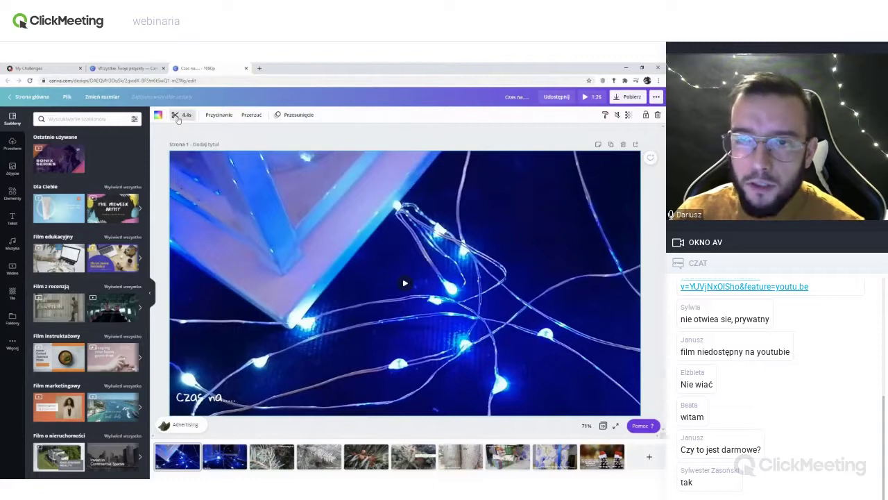
click(180, 116)
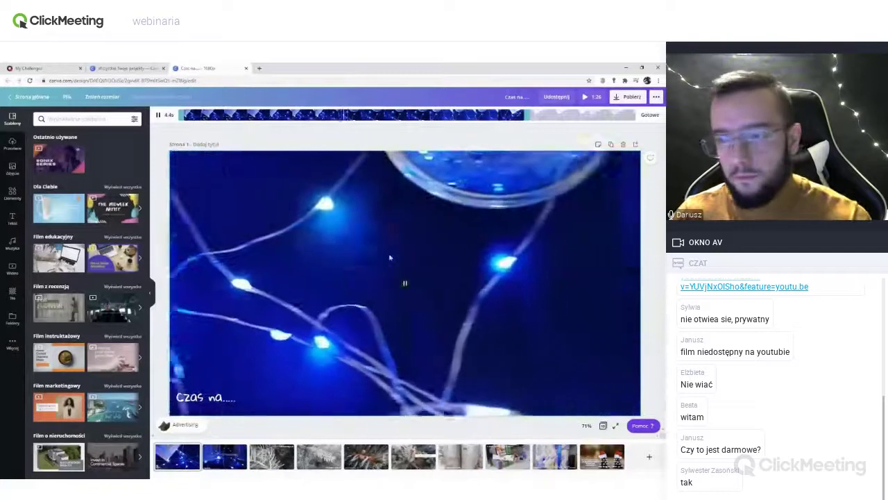
key(space)
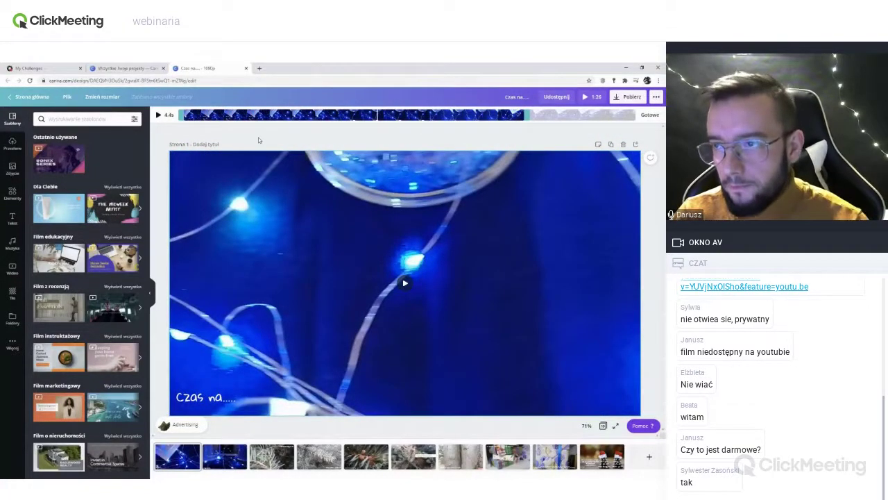
click(403, 115)
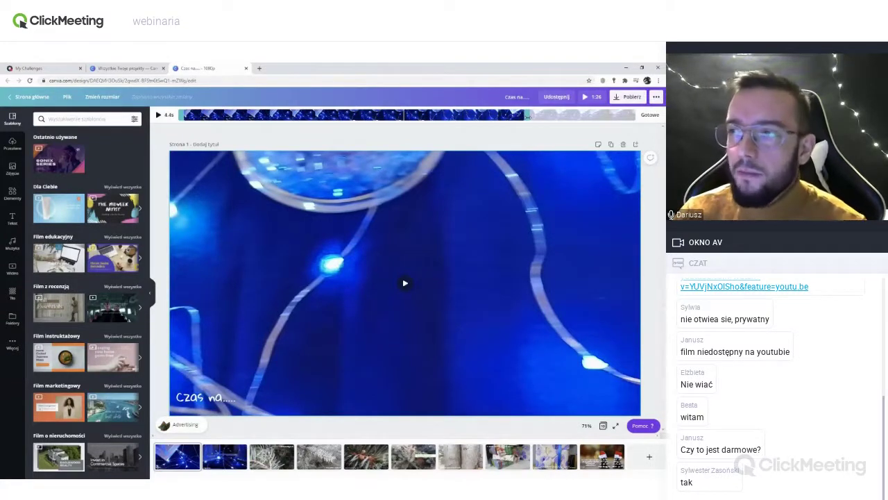
Trim the page 1 clip at both its start and end to a length of 4.0 s.
click(526, 115)
mouse_move(527, 116)
mouse_down()
mouse_move(502, 115)
mouse_move(525, 115)
mouse_up()
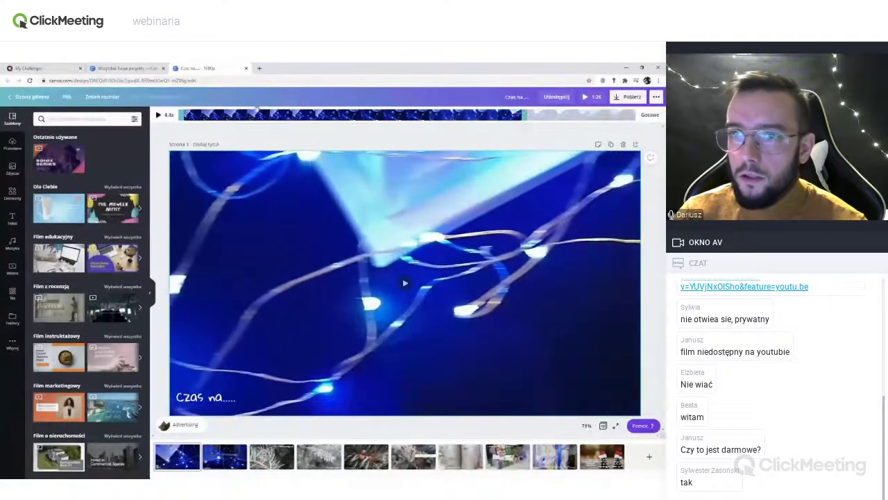
drag(180, 116, 211, 117)
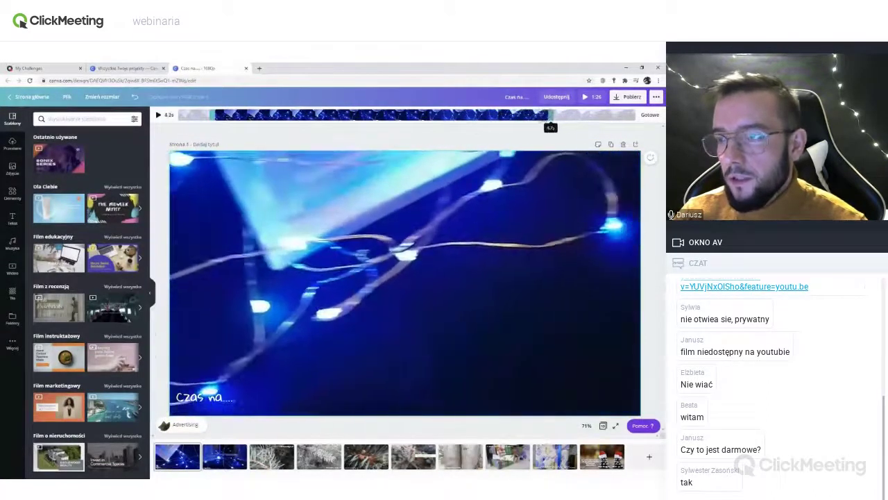
drag(474, 115, 525, 115)
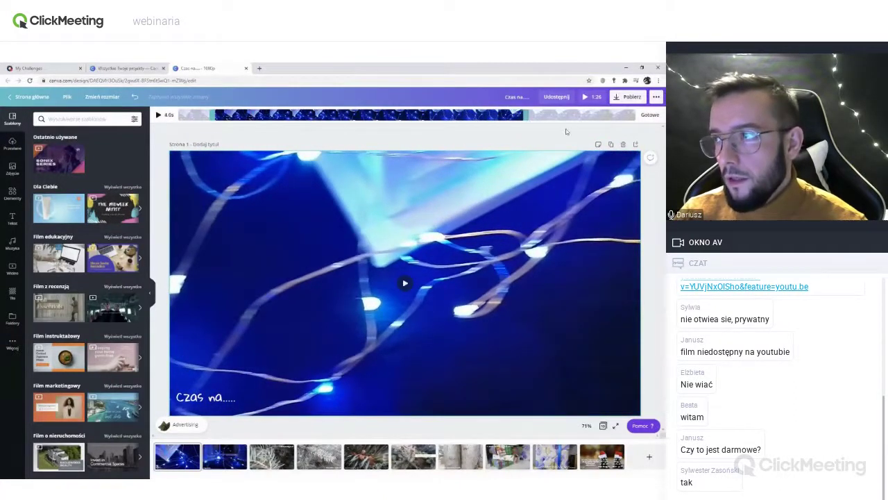
click(518, 168)
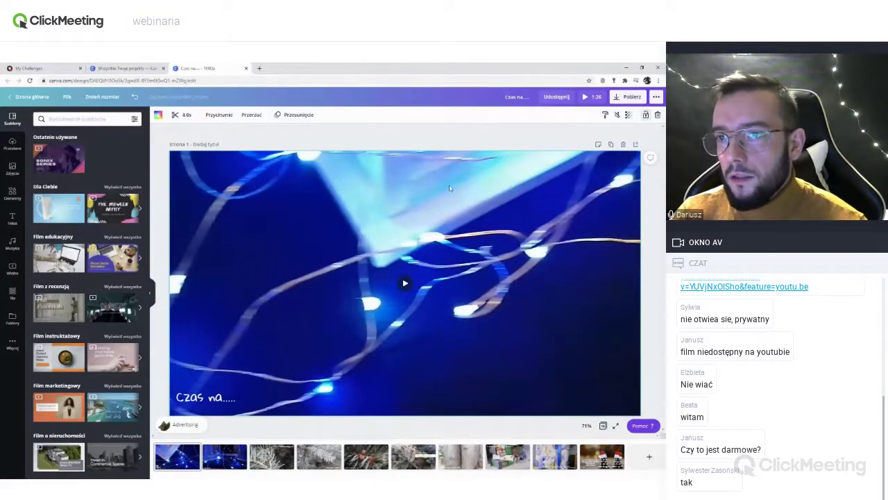
Try to shift the page 1 clip within its crop frame, and cancel the crop.
click(219, 115)
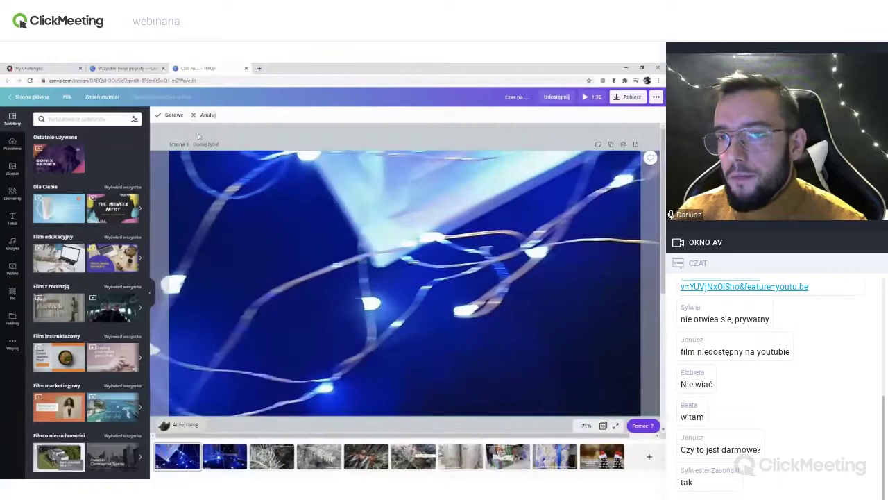
click(587, 426)
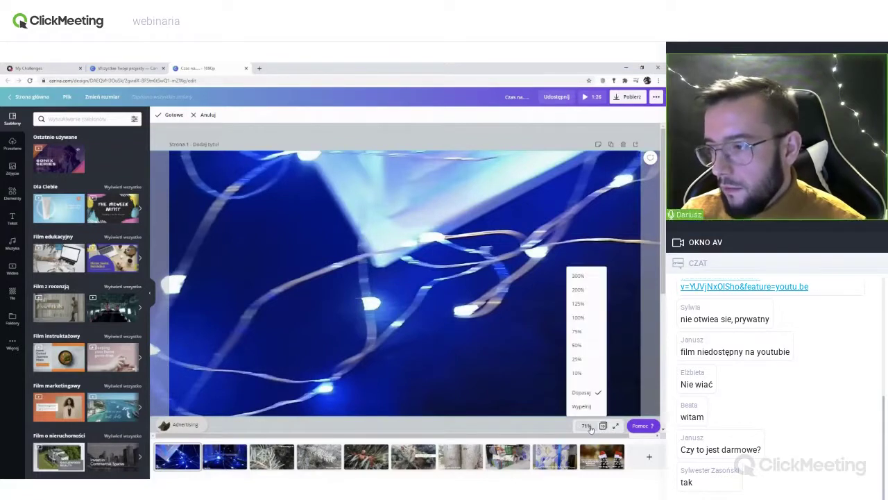
click(577, 359)
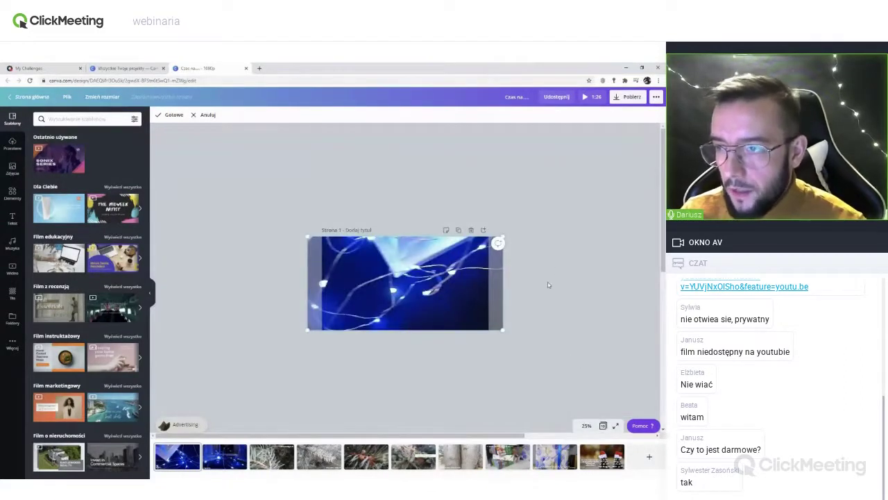
click(548, 282)
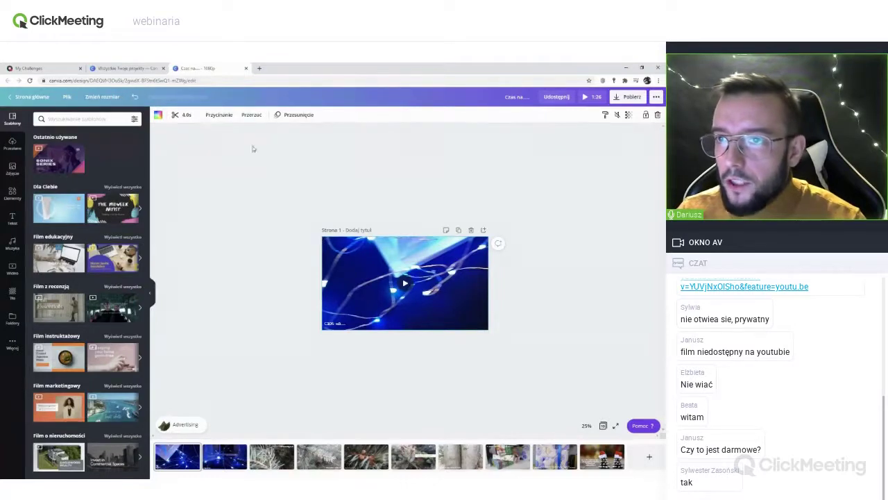
click(218, 115)
mouse_move(307, 237)
mouse_down()
mouse_move(209, 176)
mouse_move(312, 225)
mouse_move(230, 197)
mouse_move(307, 236)
mouse_up()
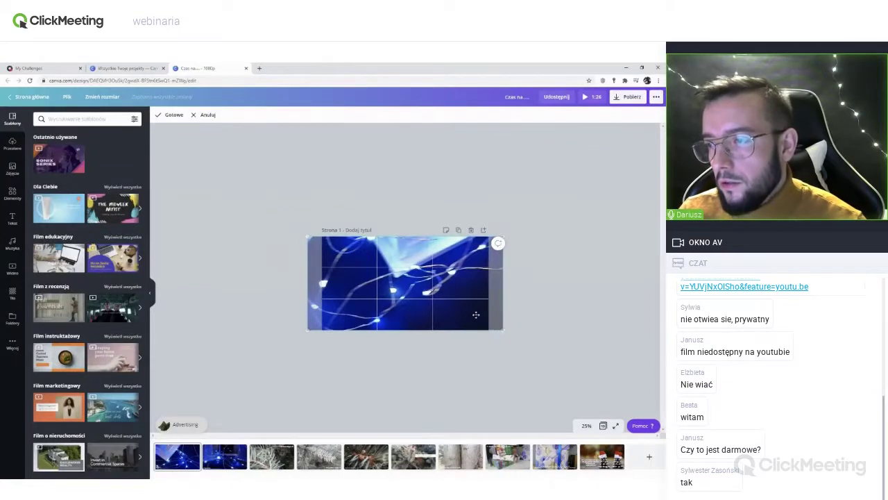
mouse_move(438, 299)
mouse_down()
mouse_move(413, 302)
mouse_move(441, 309)
mouse_move(414, 309)
mouse_move(433, 309)
mouse_up()
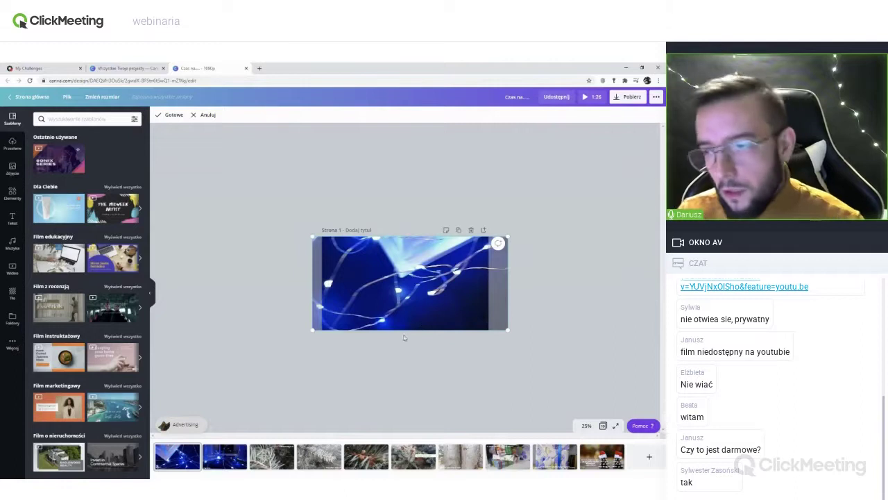
click(204, 116)
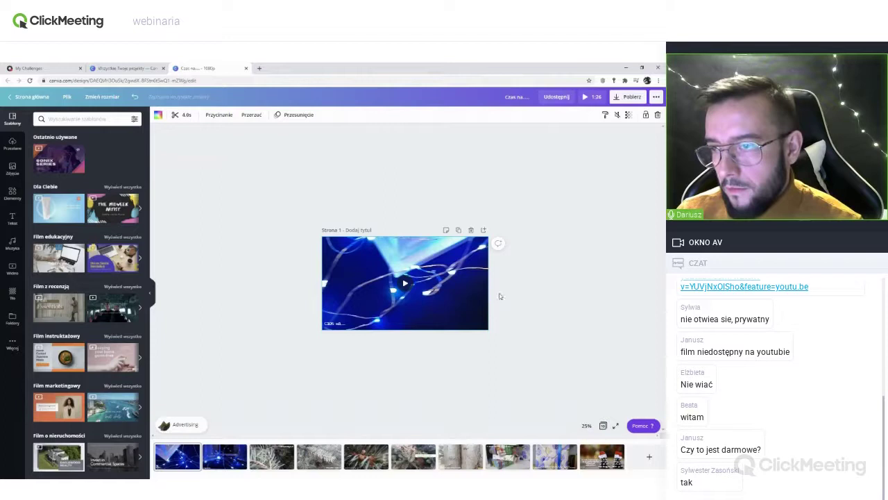
Try a vertical flip on the page 1 clip, flip it horizontally, and take the vertical flip back.
click(248, 118)
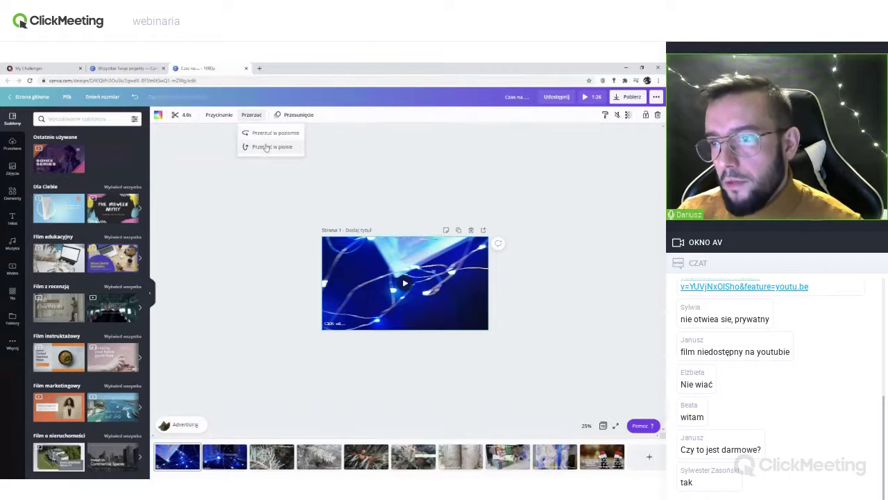
click(266, 148)
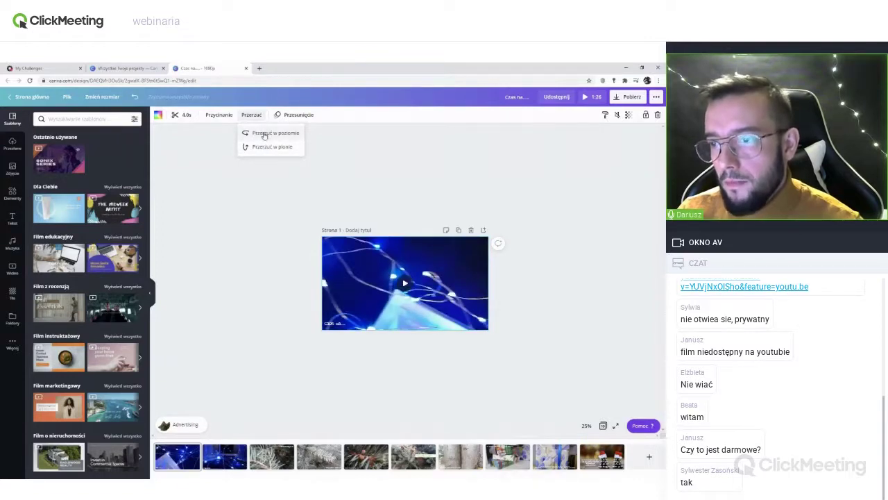
click(264, 135)
click(262, 148)
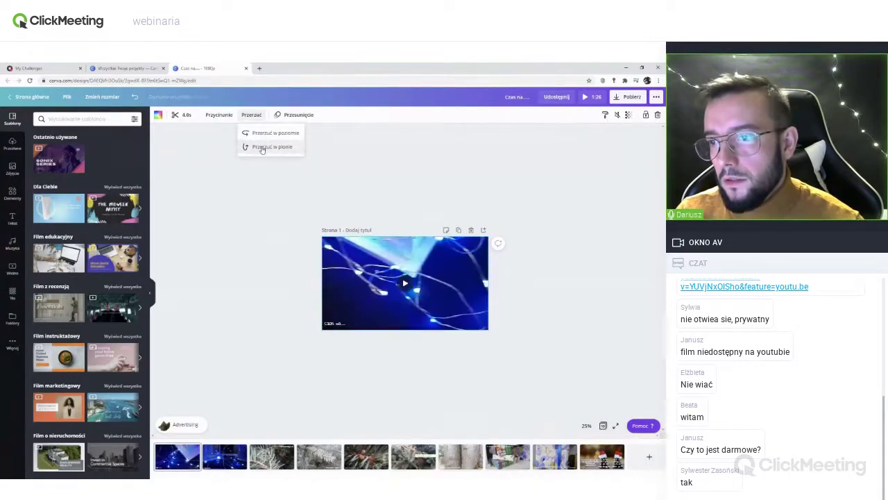
click(265, 337)
click(342, 270)
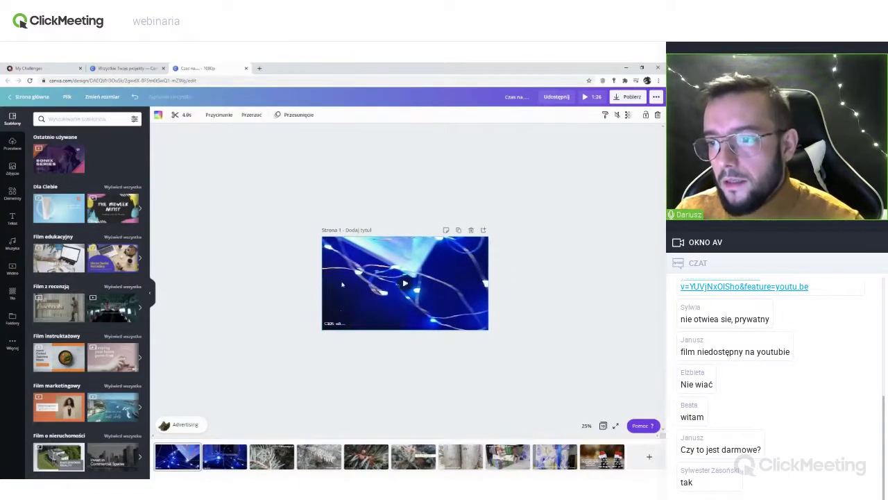
Examine the "Czas na....." caption on page 1 and its text formatting options at a larger scale.
click(338, 324)
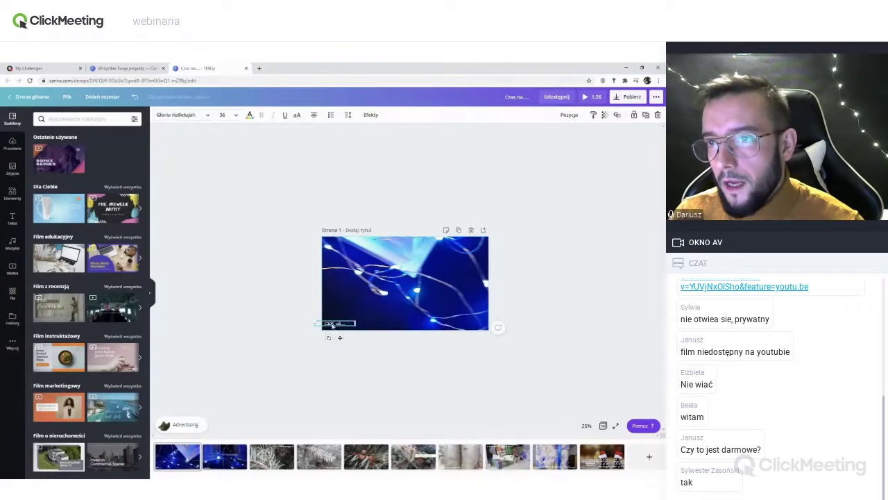
click(270, 281)
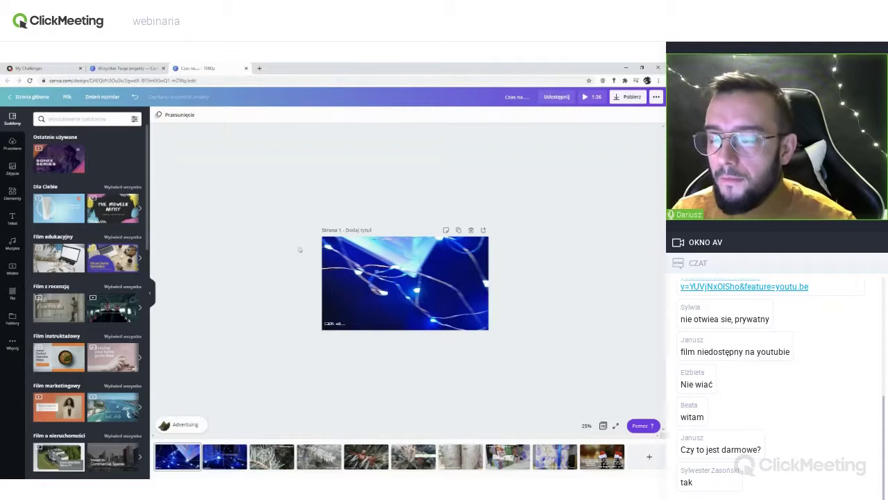
click(336, 324)
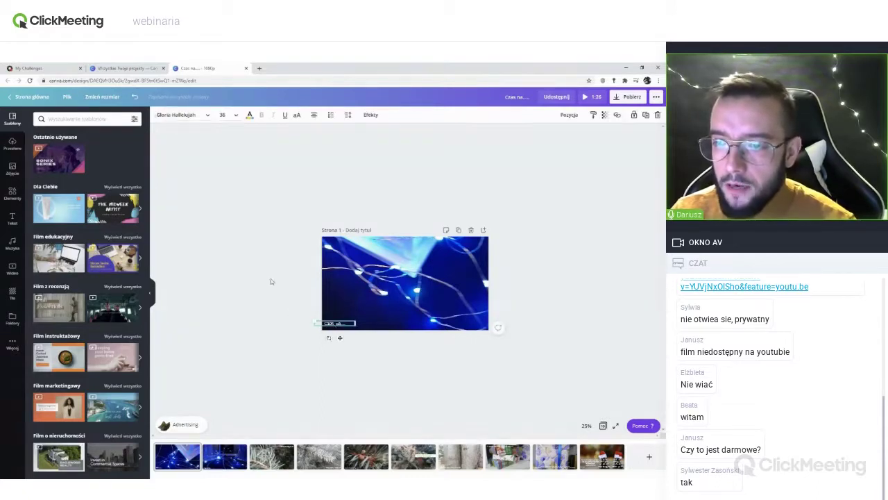
click(587, 426)
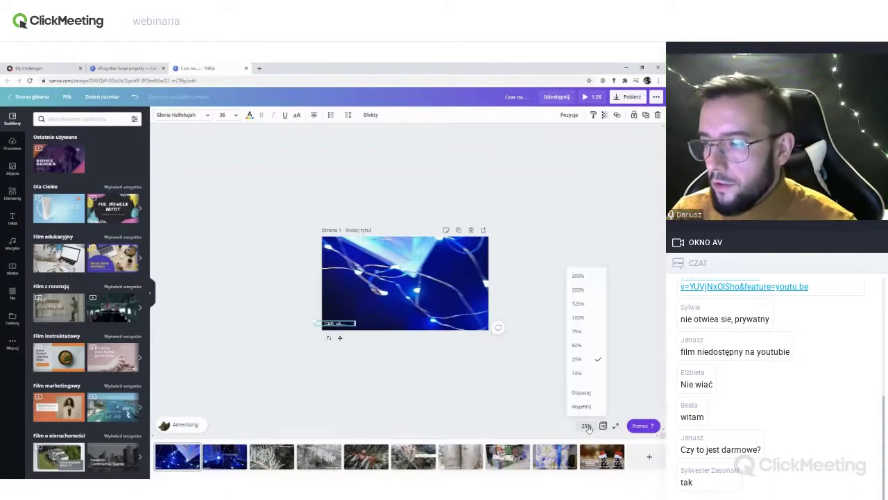
click(587, 319)
click(589, 426)
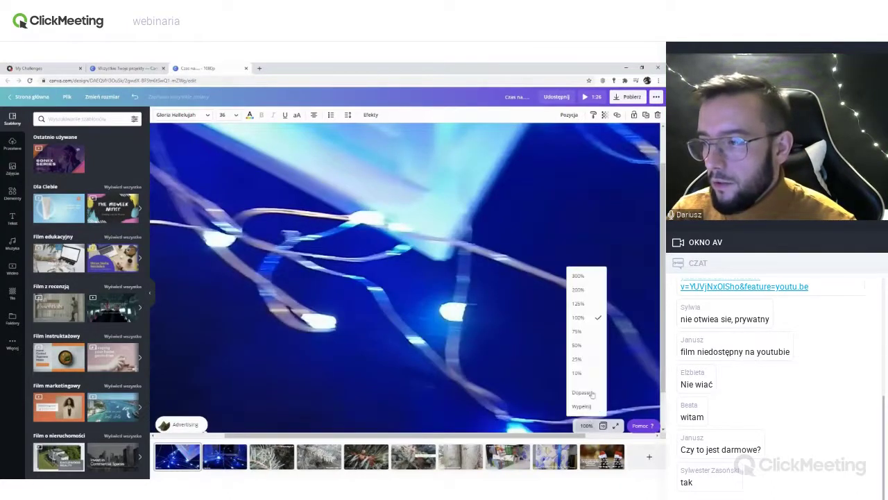
click(577, 331)
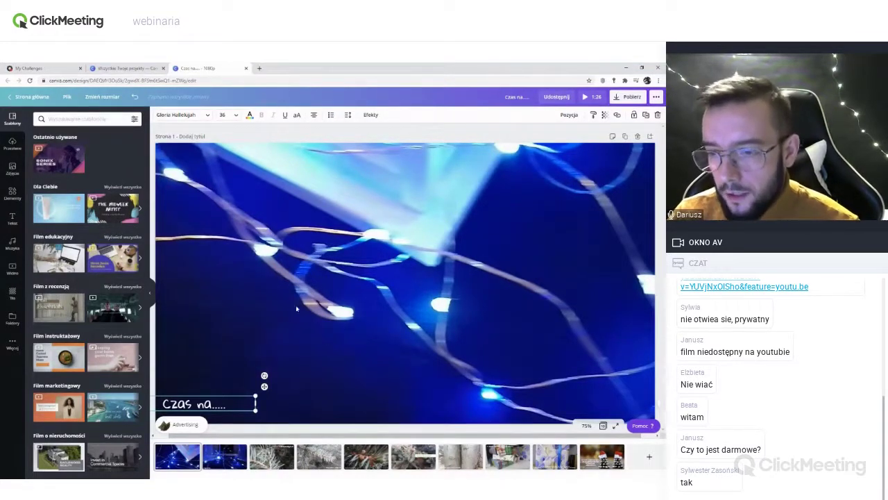
click(319, 428)
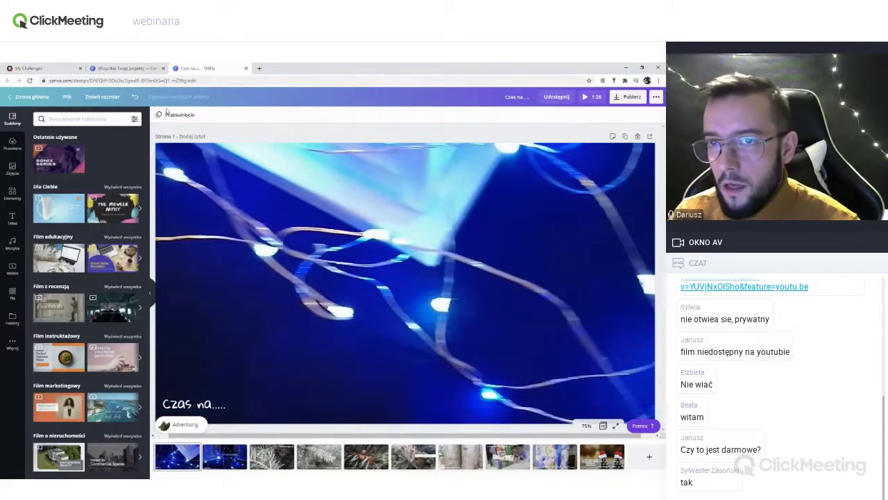
Review the animation options available for page 1 and show the whole page on the canvas.
click(187, 118)
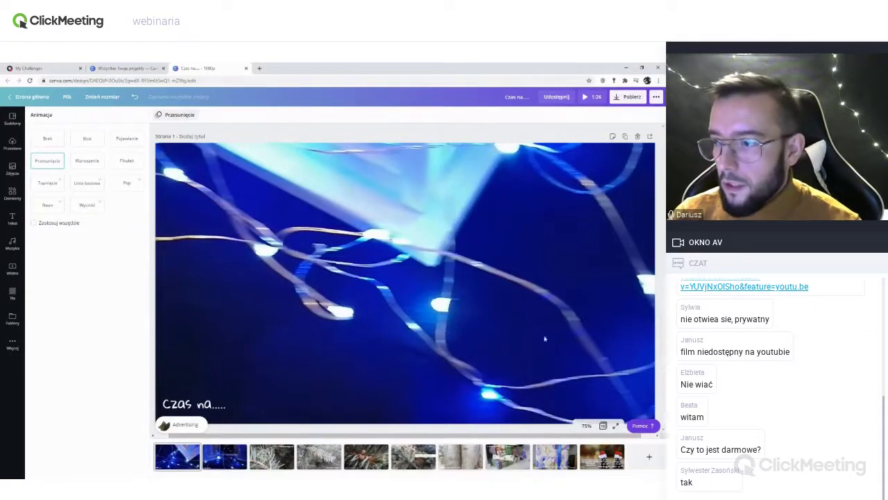
click(264, 135)
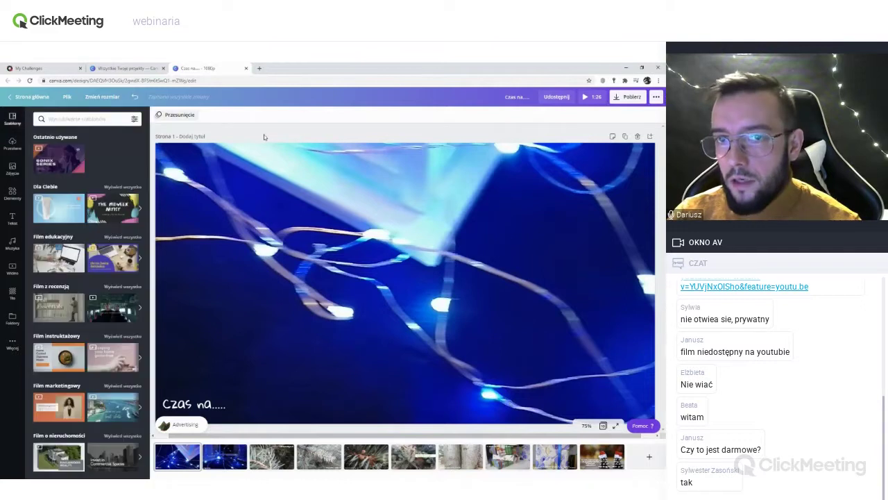
click(590, 427)
click(592, 344)
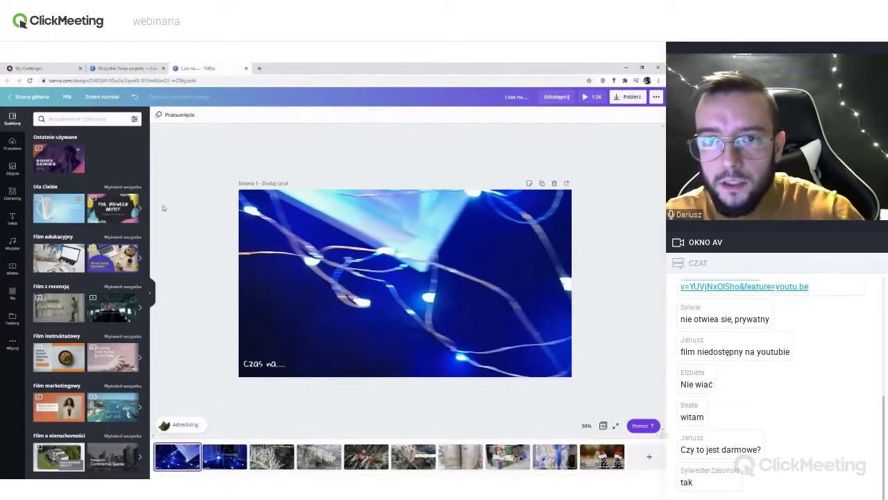
Show the stock video library and delete the background clip and the "Czas na....." caption from page 1.
click(14, 275)
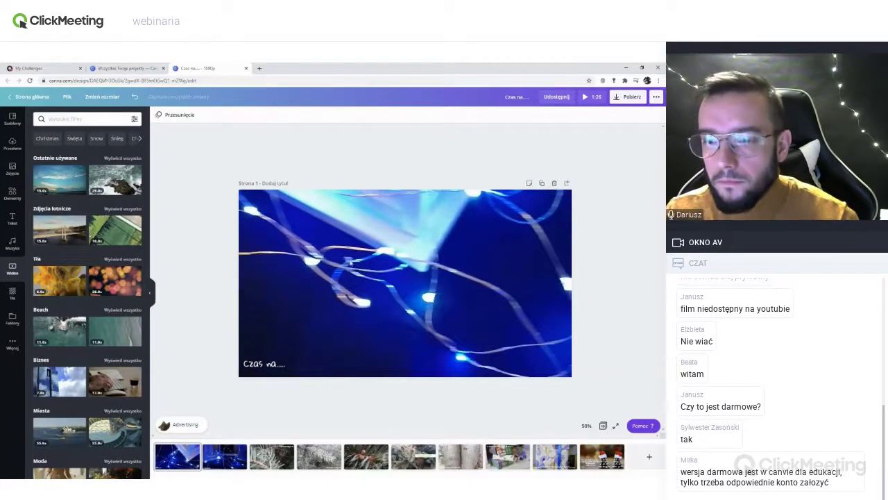
click(310, 327)
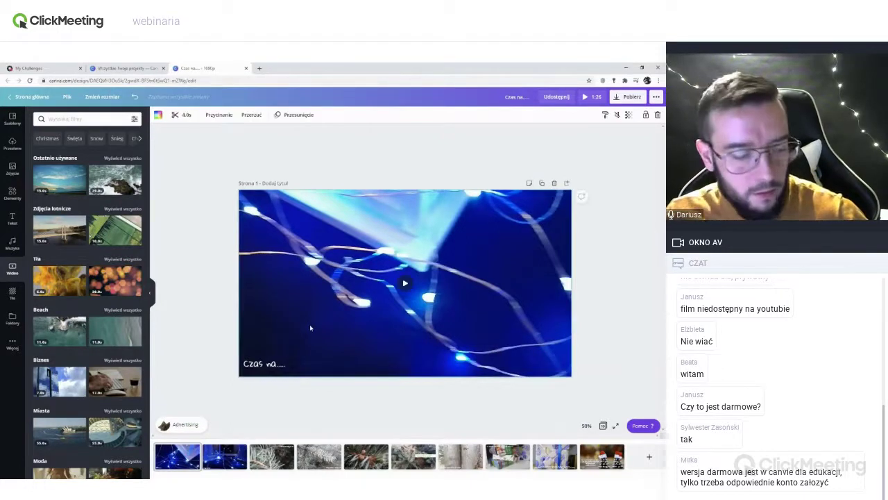
key(Delete)
click(285, 365)
key(Delete)
Delete every page after page 1 so that only the blank first page is left in the project.
click(234, 458)
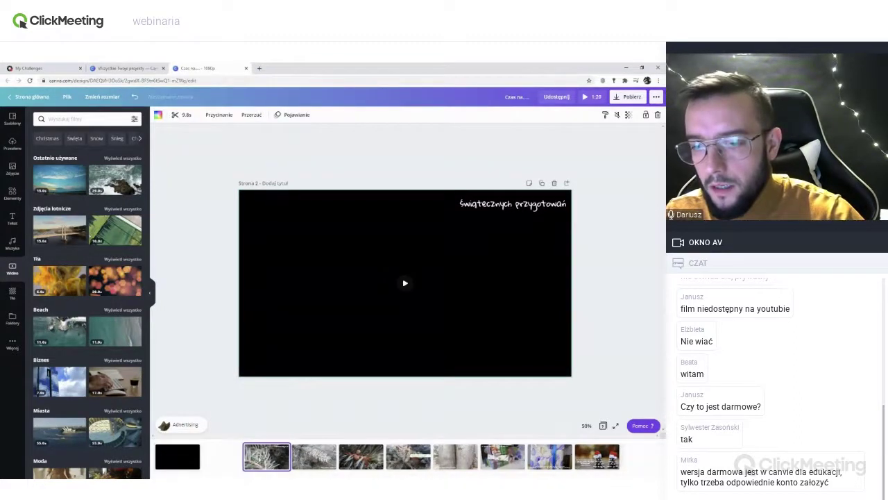
key(Delete)
key(Delete)
key(Delete)
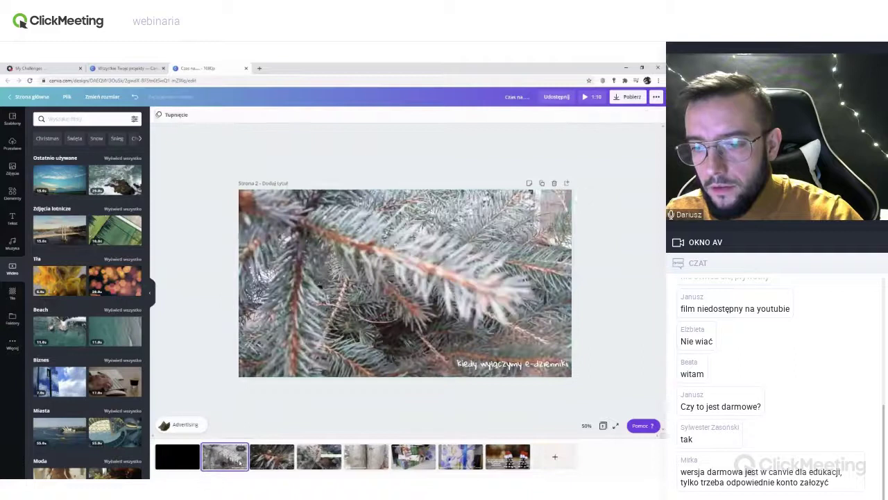
key(Delete)
key(Delete)
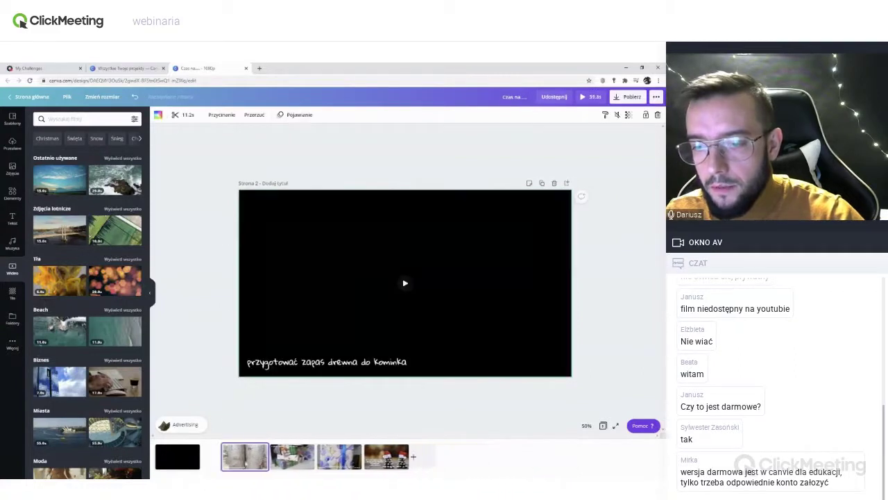
key(Delete)
key(Delete)
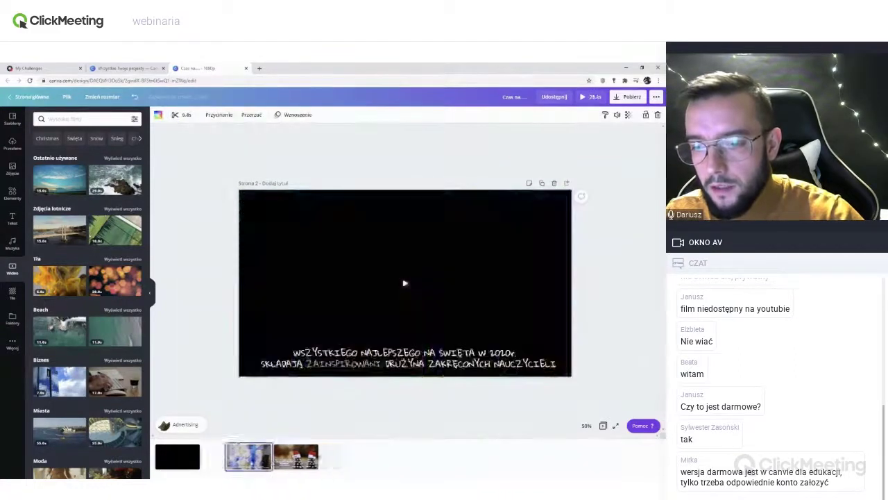
key(Delete)
key(Delete)
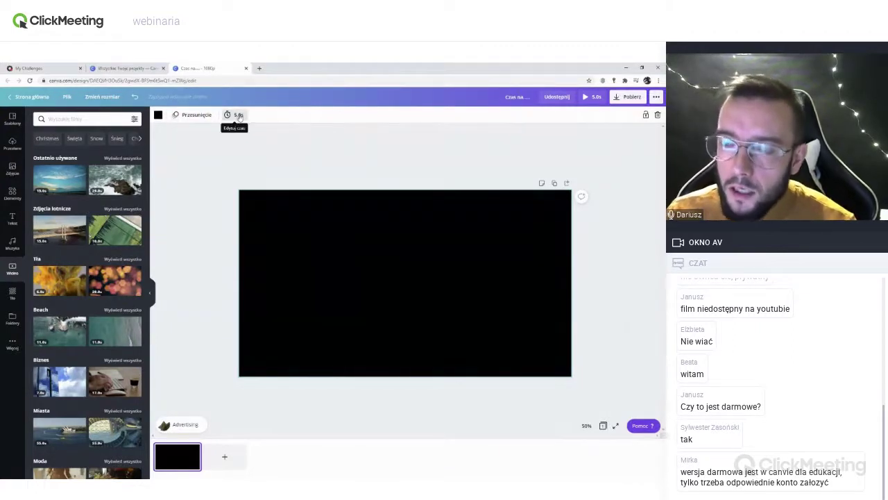
Check the blank page's duration setting and fill the page with the 29.0 s orange bokeh clip from the Tła category.
click(238, 116)
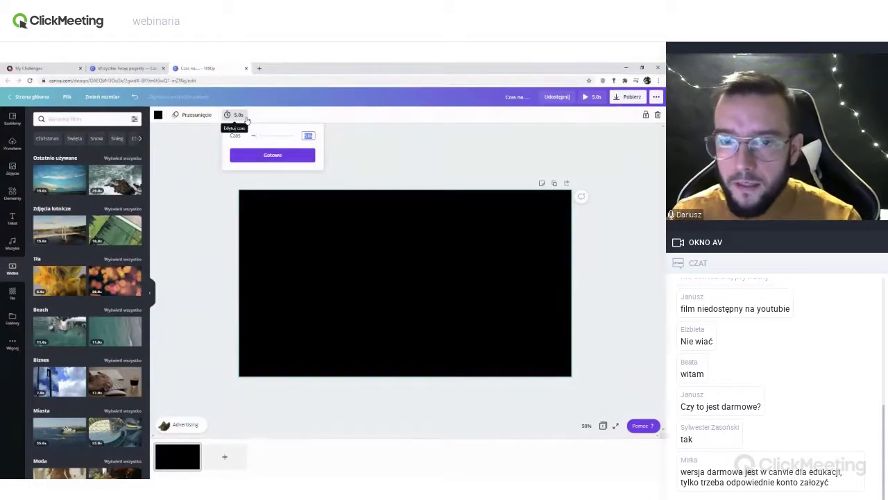
click(183, 190)
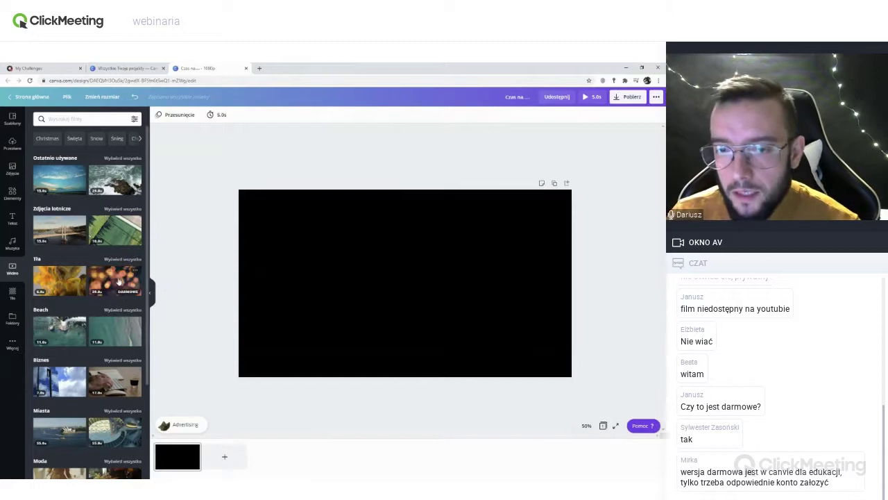
click(139, 291)
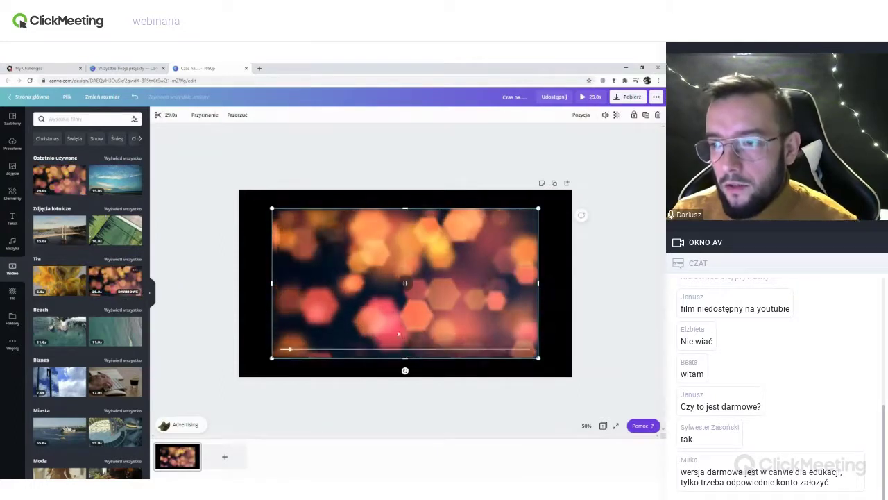
drag(469, 300, 433, 282)
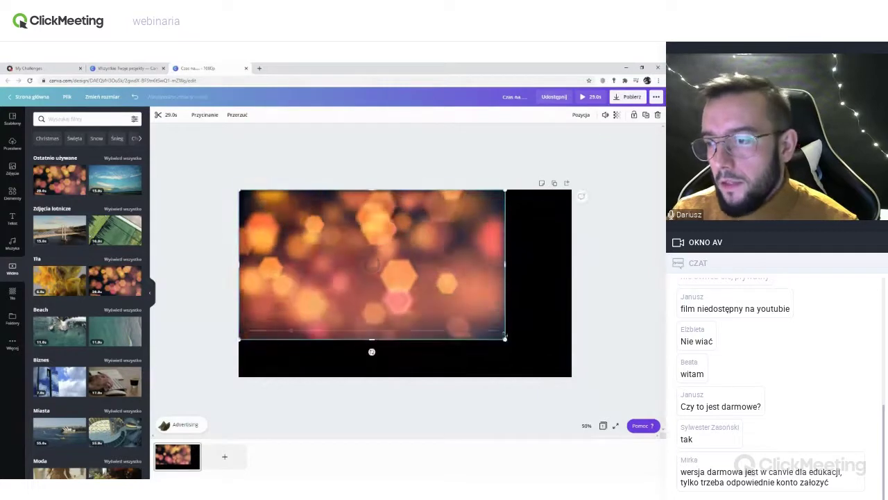
drag(506, 339, 601, 378)
click(333, 159)
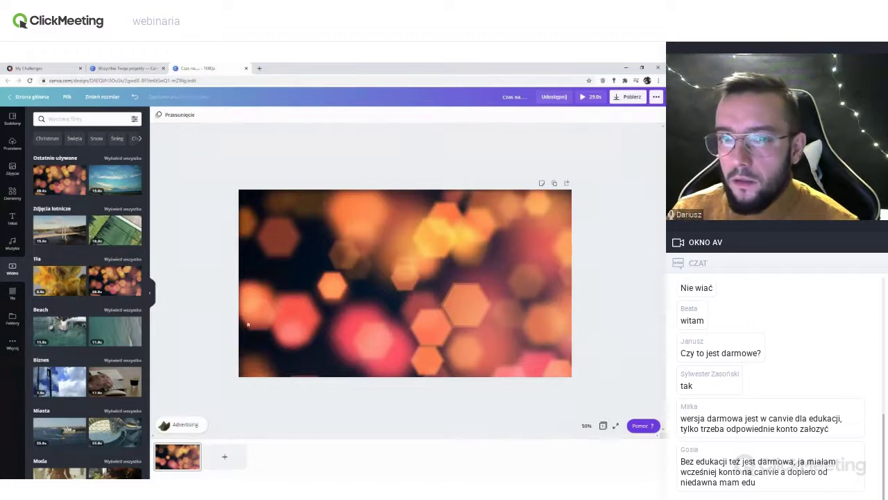
Trim the end of the bokeh clip to a length of 17.7 s and add a blank second page.
click(345, 322)
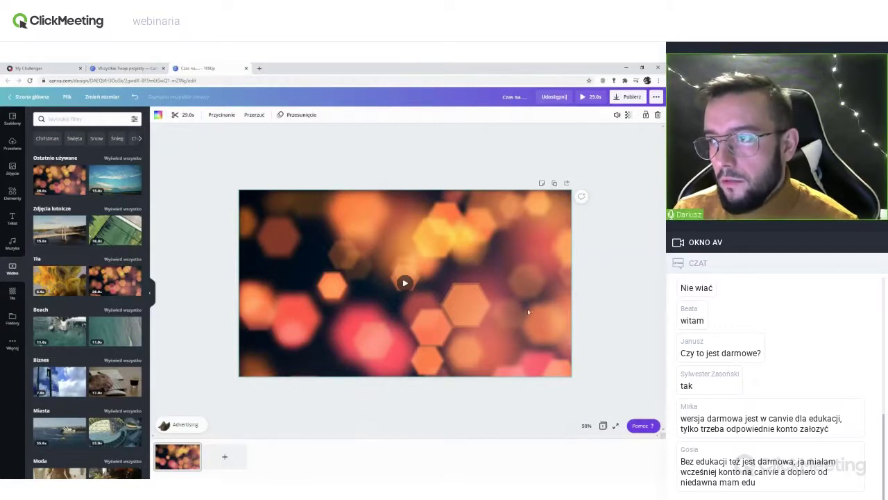
click(187, 115)
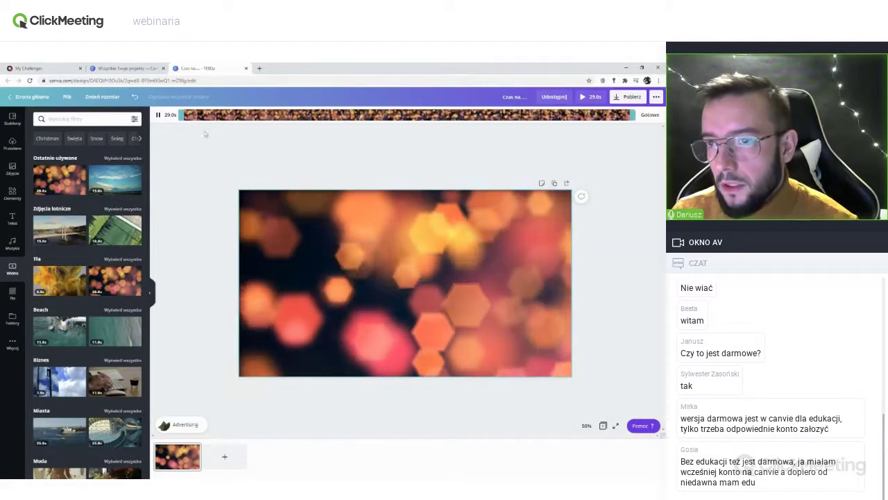
drag(632, 114, 454, 116)
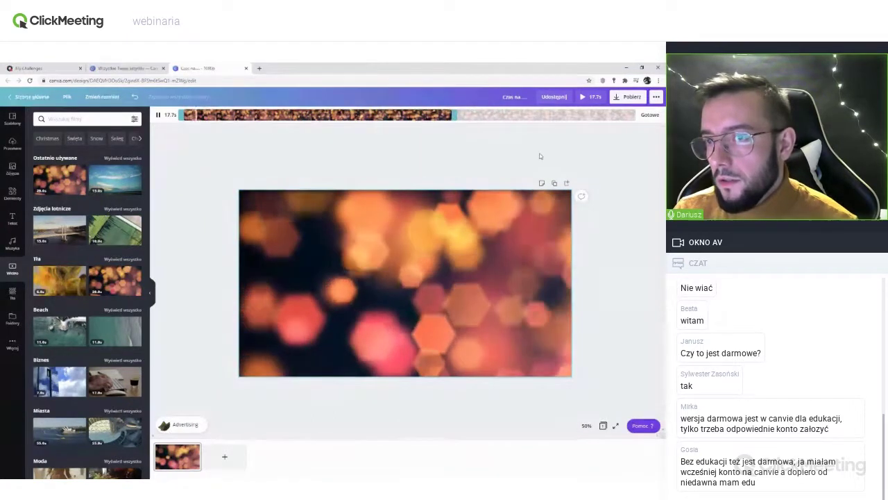
click(540, 157)
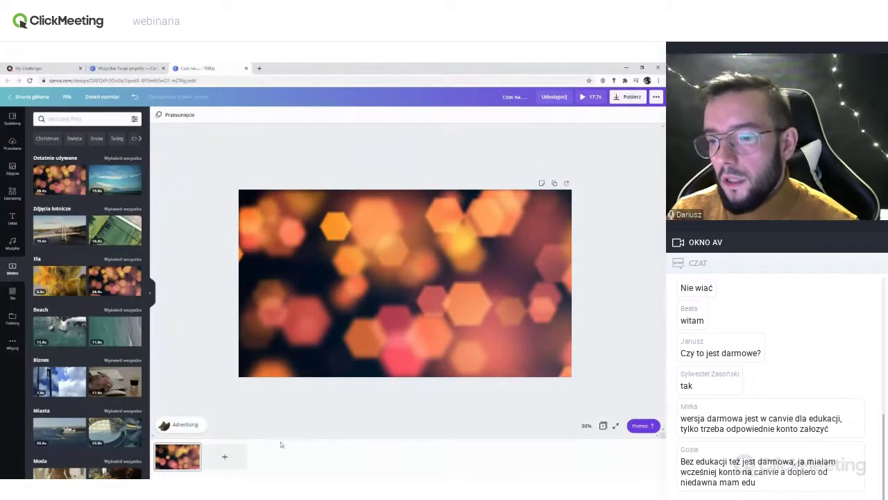
click(221, 461)
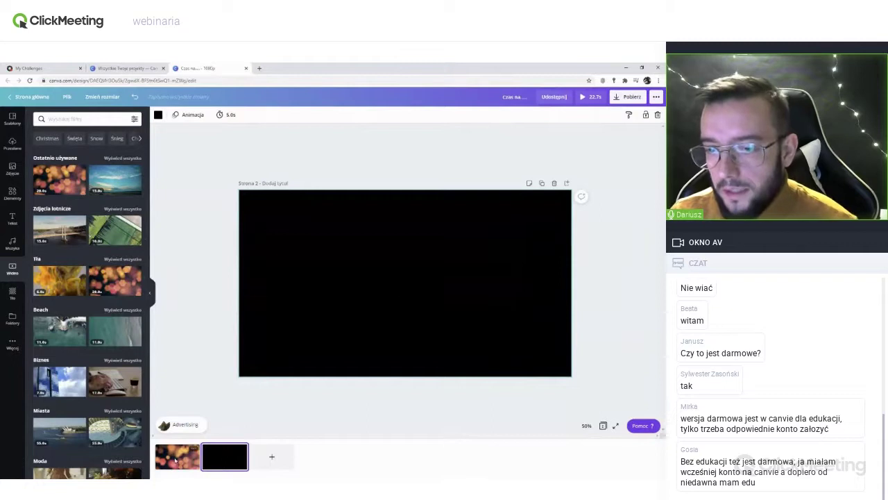
Place a second copy of the bokeh clip over the first one on page 1 and make it semi-transparent.
scroll(229, 427, up, 2)
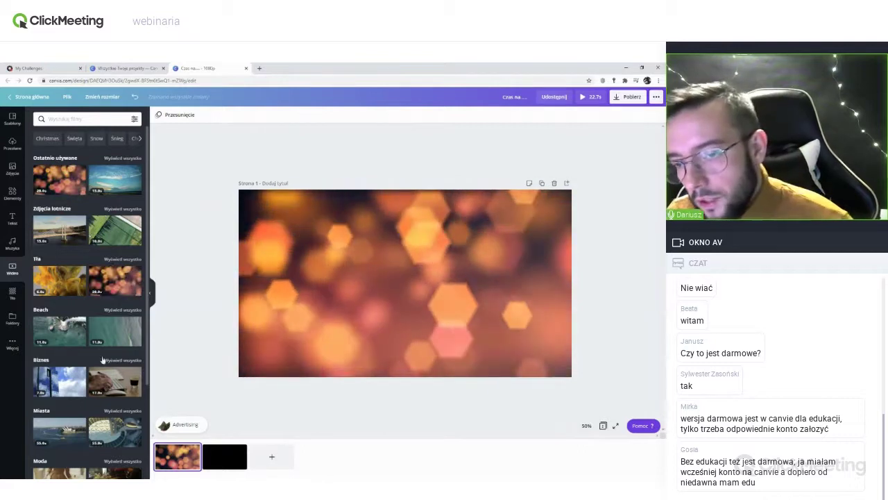
scroll(103, 347, down, 2)
scroll(103, 299, up, 2)
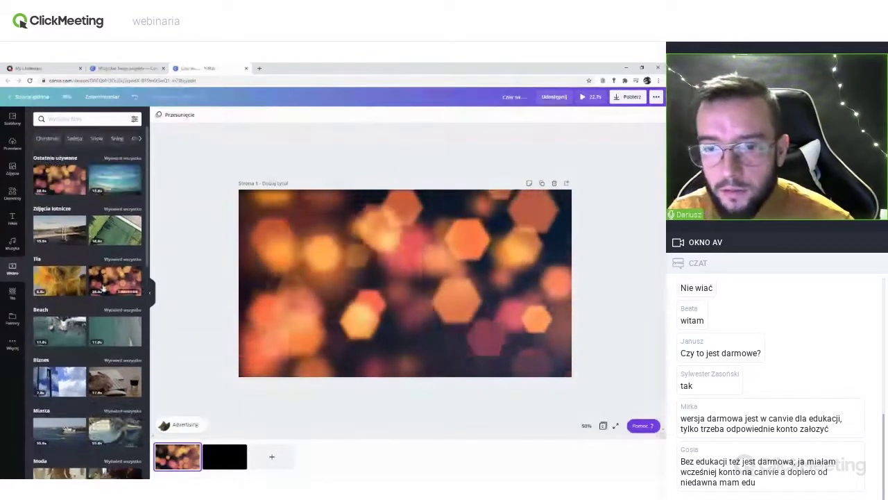
drag(111, 287, 308, 234)
drag(419, 268, 414, 264)
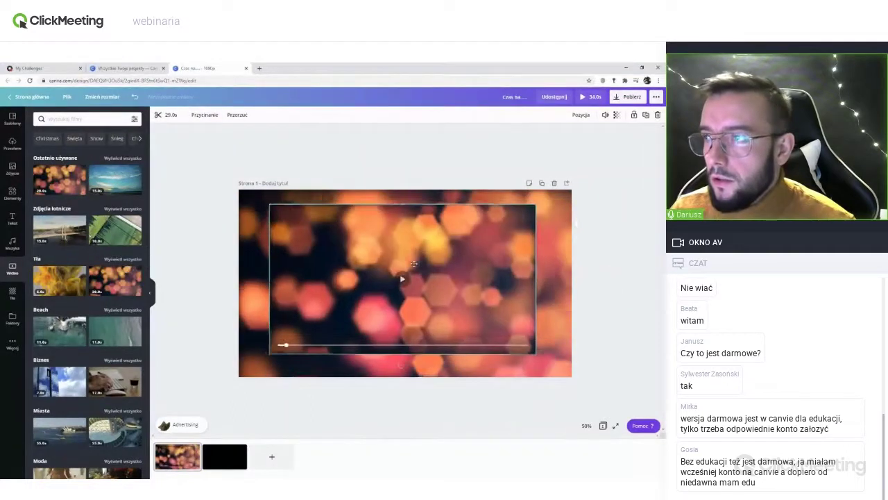
click(616, 115)
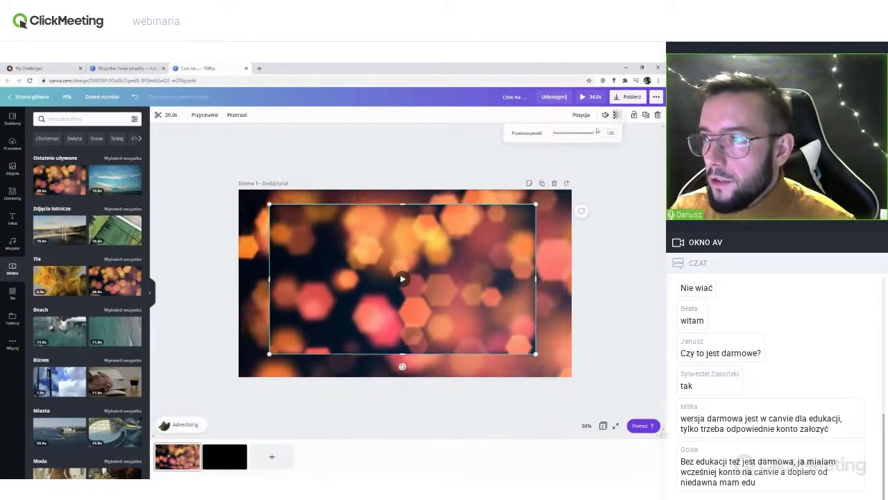
drag(593, 135, 569, 136)
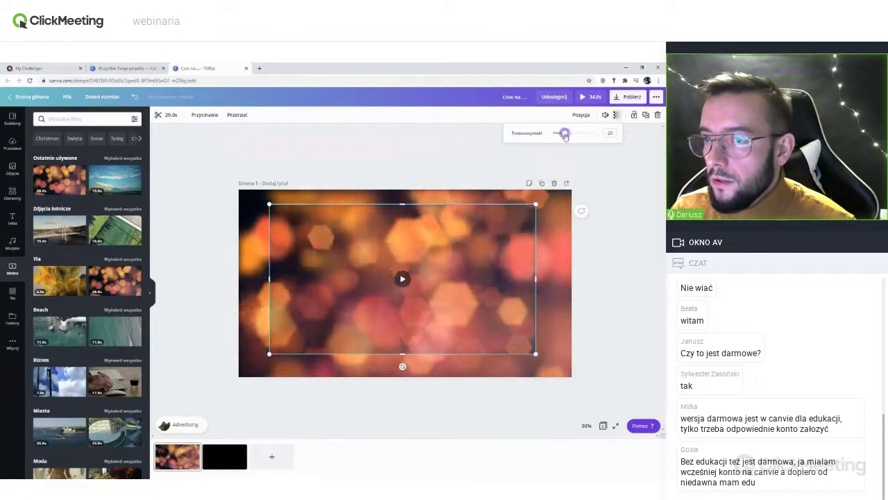
click(326, 255)
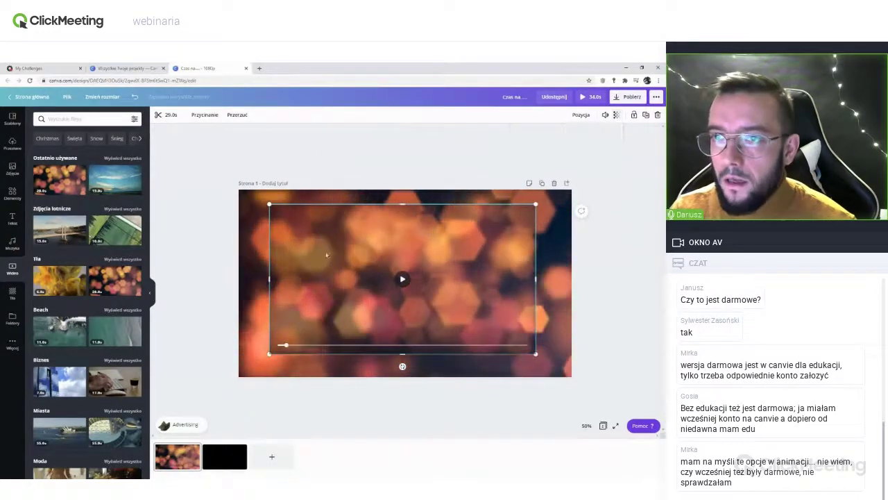
Try the overlaid bokeh clip flipped horizontally at full page size, and remove it from page 1.
click(237, 114)
click(242, 147)
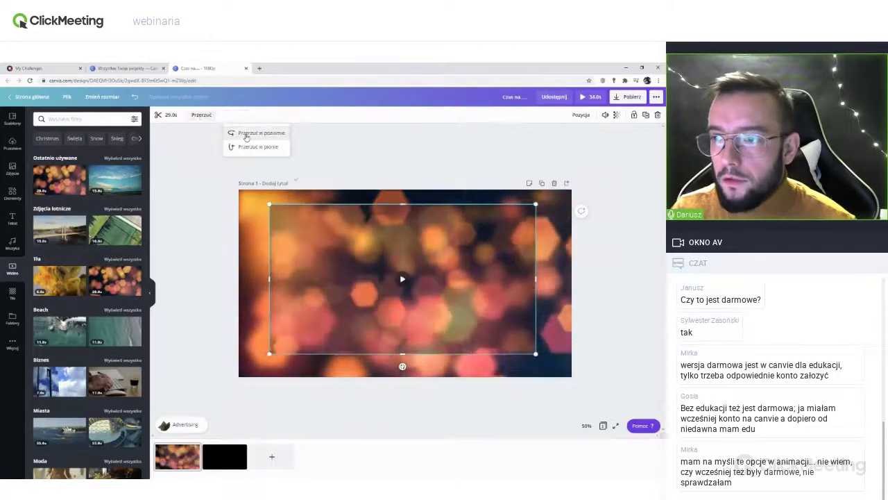
drag(465, 275, 433, 260)
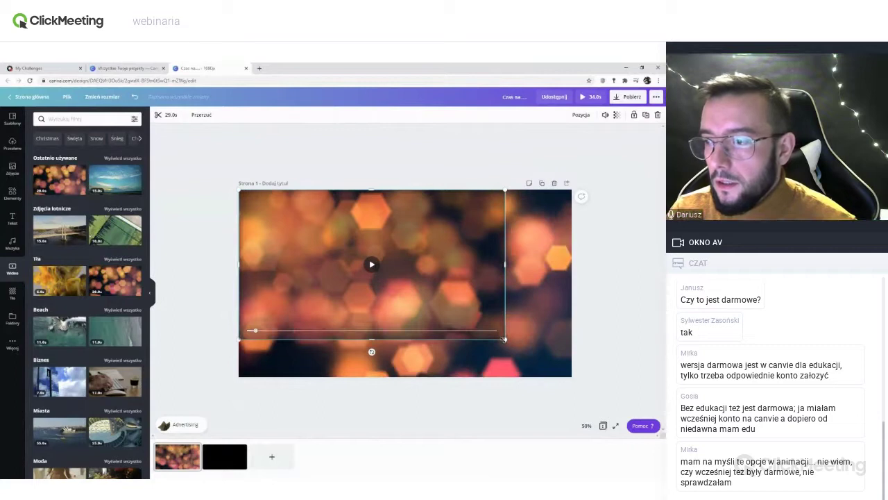
drag(503, 340, 571, 376)
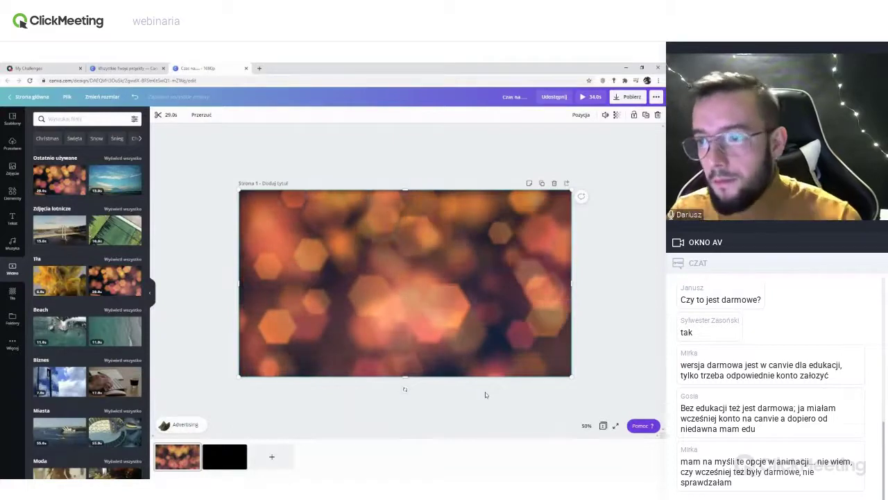
click(463, 329)
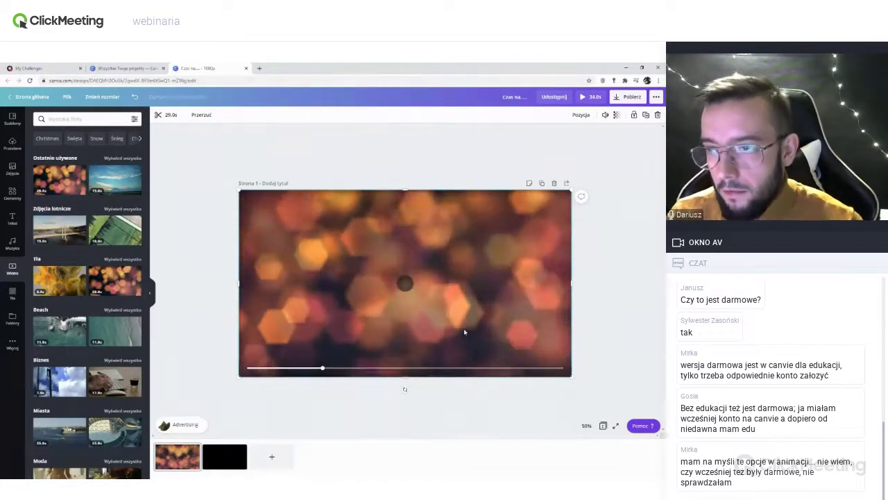
click(324, 323)
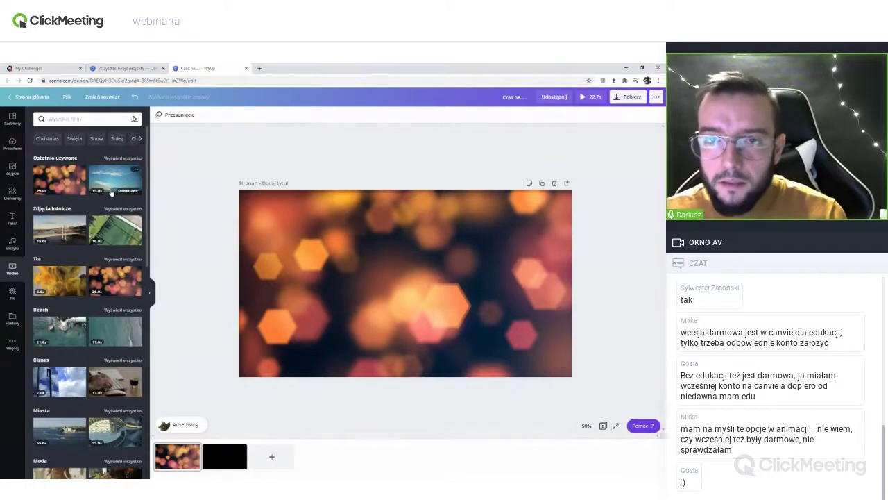
Look through the video clips among the uploaded media.
click(11, 144)
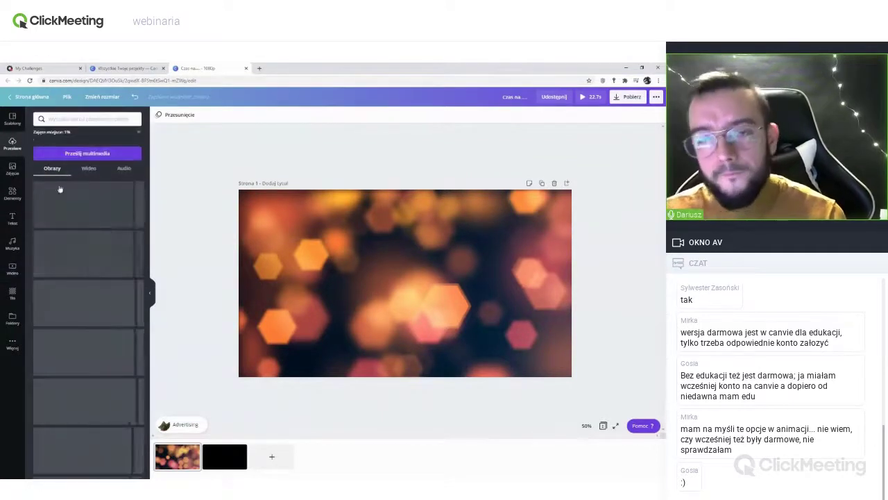
click(80, 170)
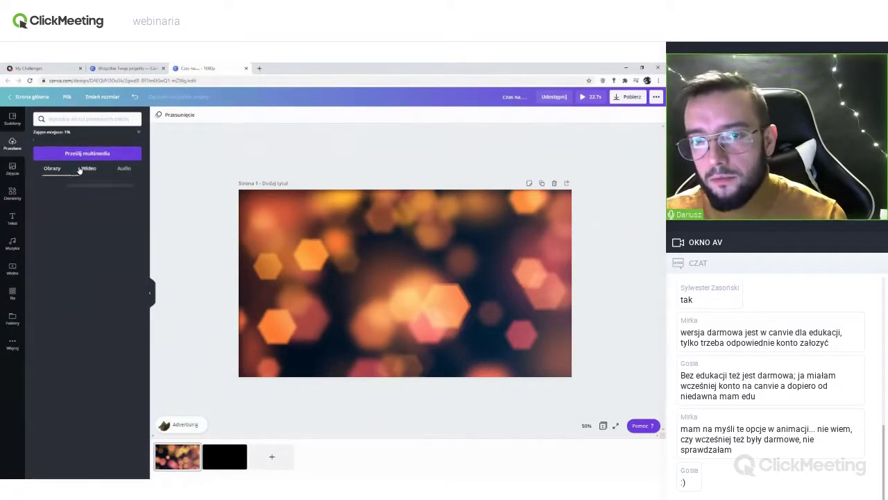
scroll(87, 326, down, 1)
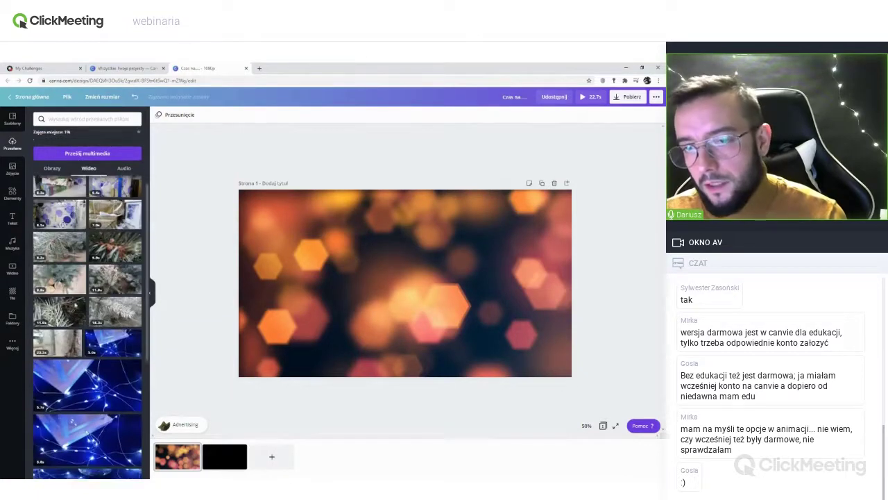
scroll(71, 286, down, 5)
scroll(70, 286, up, 5)
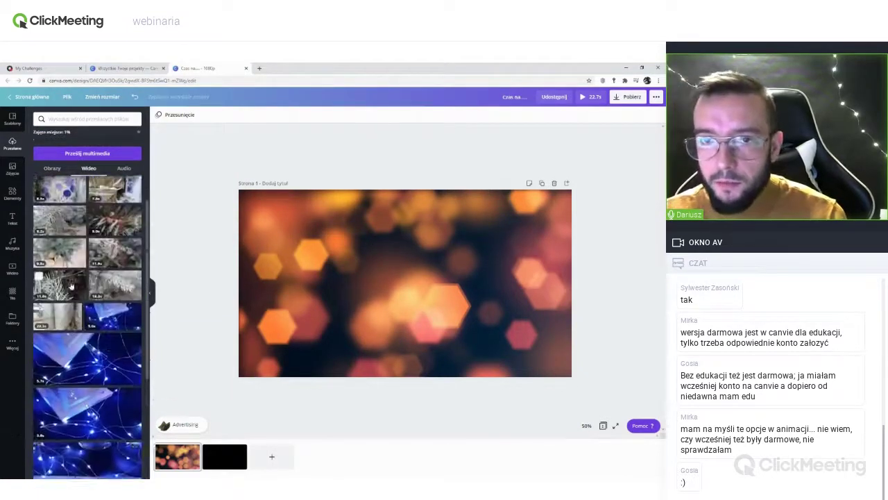
scroll(70, 286, up, 2)
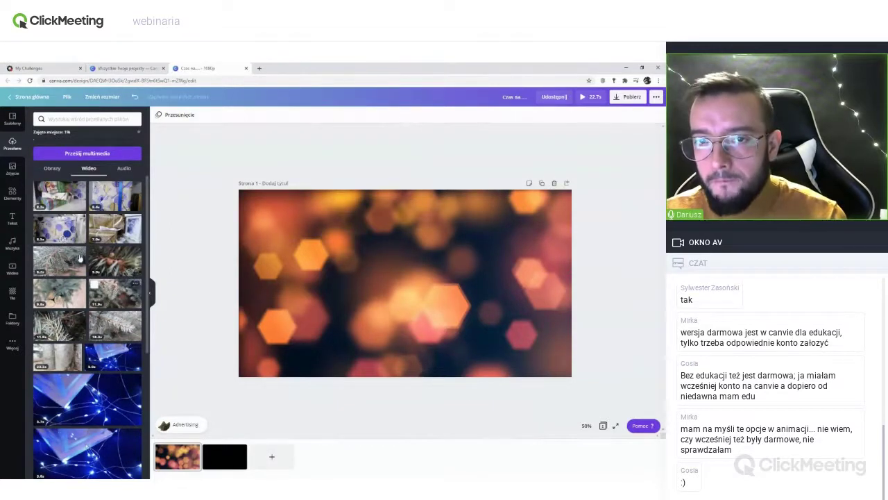
Browse the computer's Desktop folder for media to upload, and return to the uploads without choosing a file.
click(43, 153)
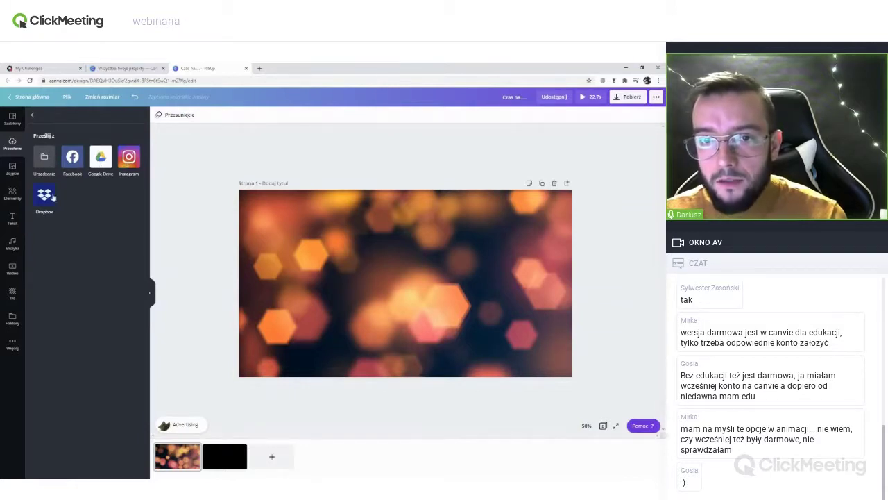
click(47, 162)
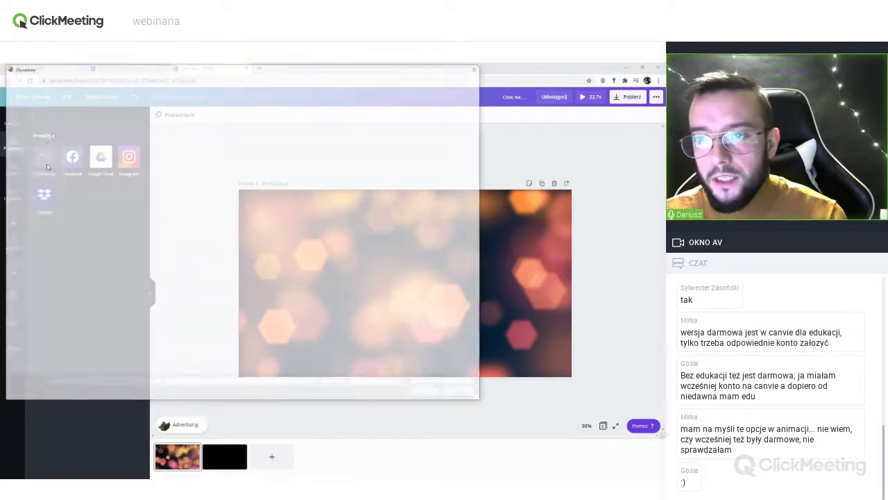
click(62, 80)
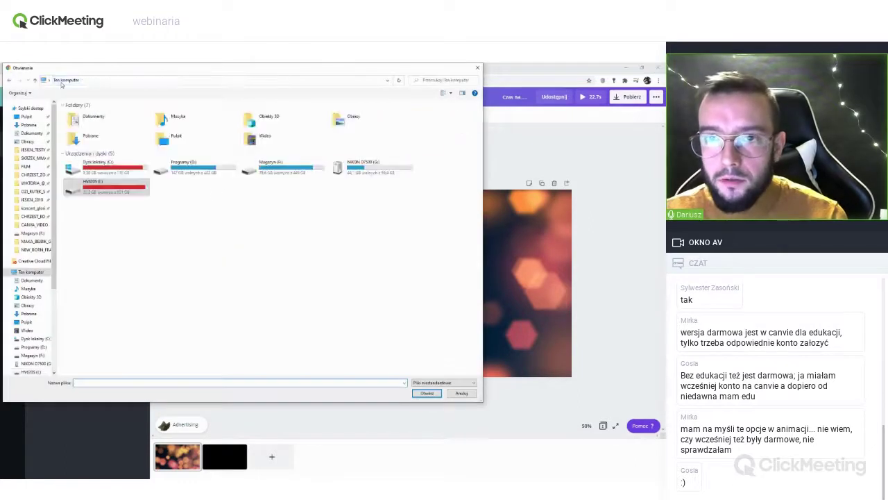
click(50, 81)
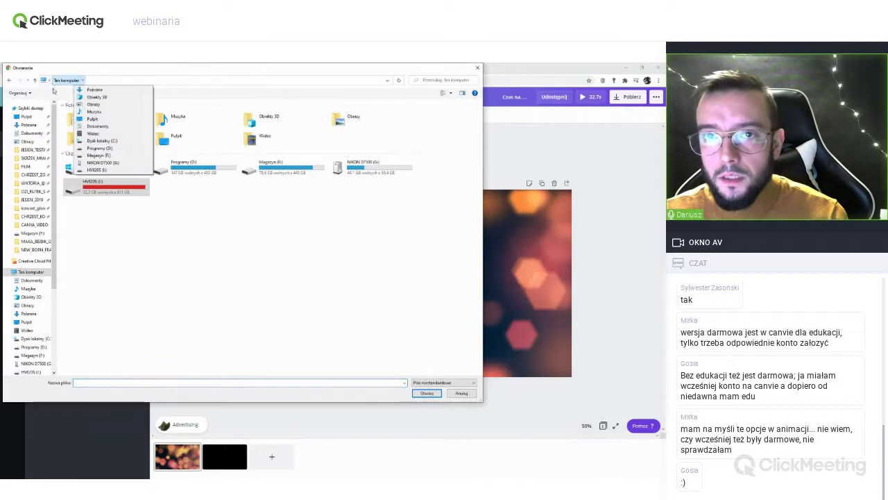
click(66, 89)
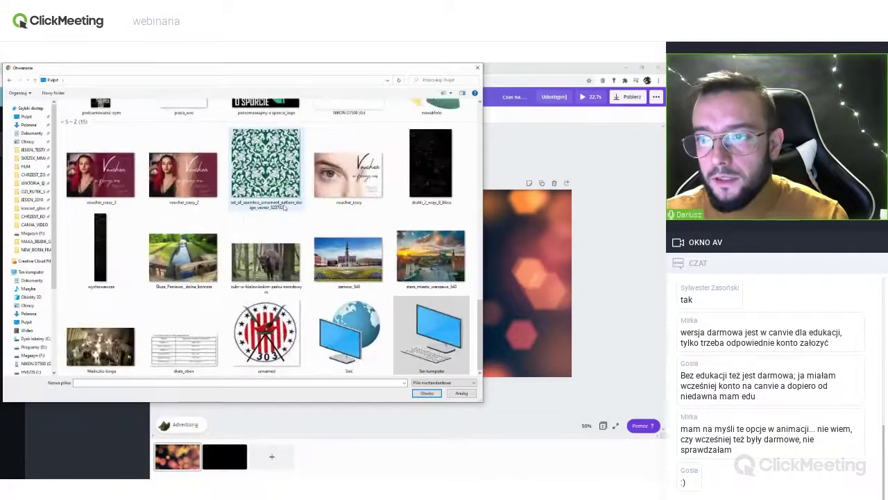
scroll(279, 201, up, 5)
scroll(277, 209, down, 8)
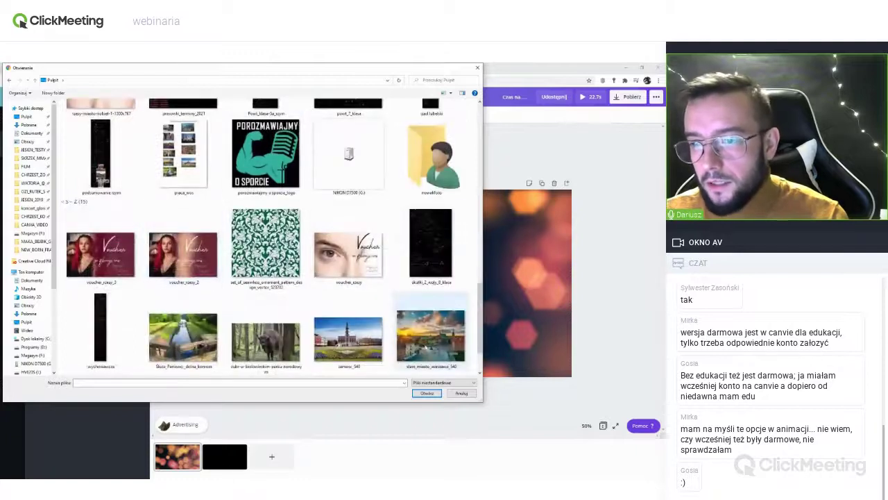
click(461, 393)
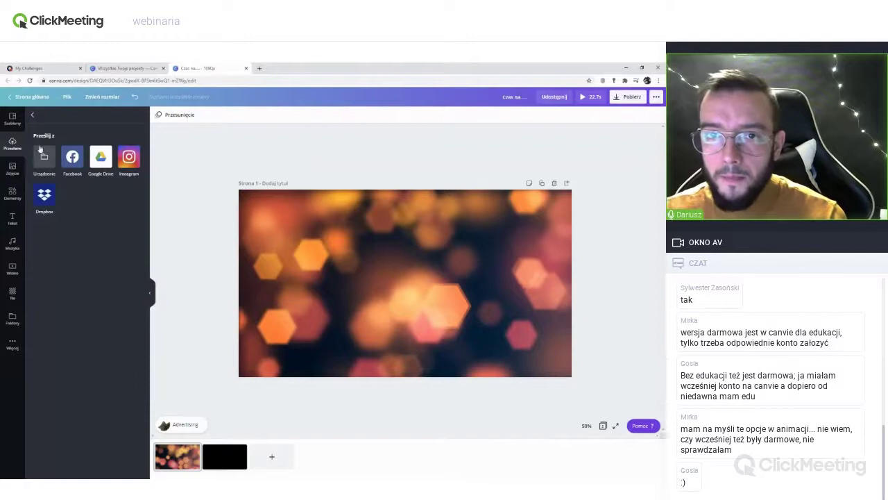
click(32, 118)
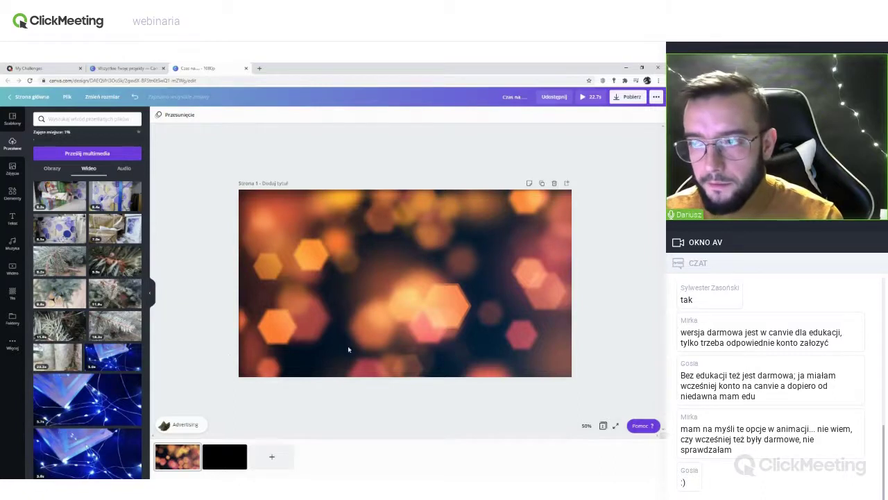
Check the uploaded audio, select the project's Advertising soundtrack, and preview the same track in the music library.
click(124, 168)
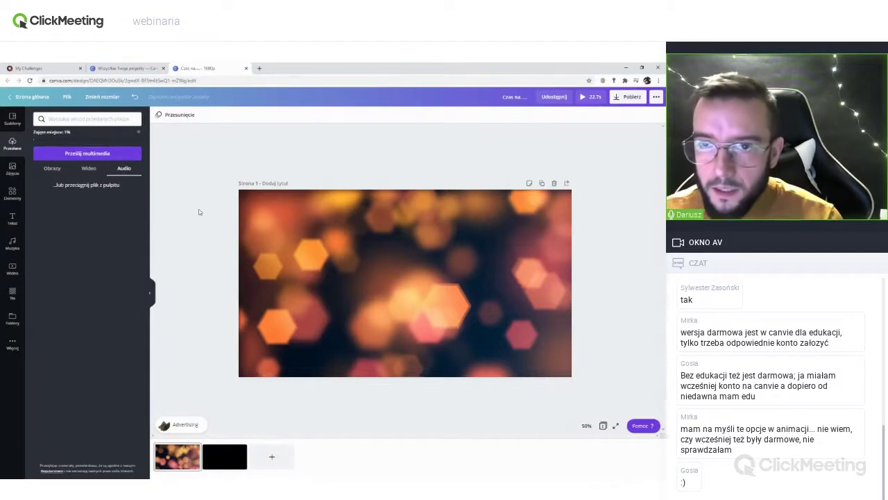
click(186, 432)
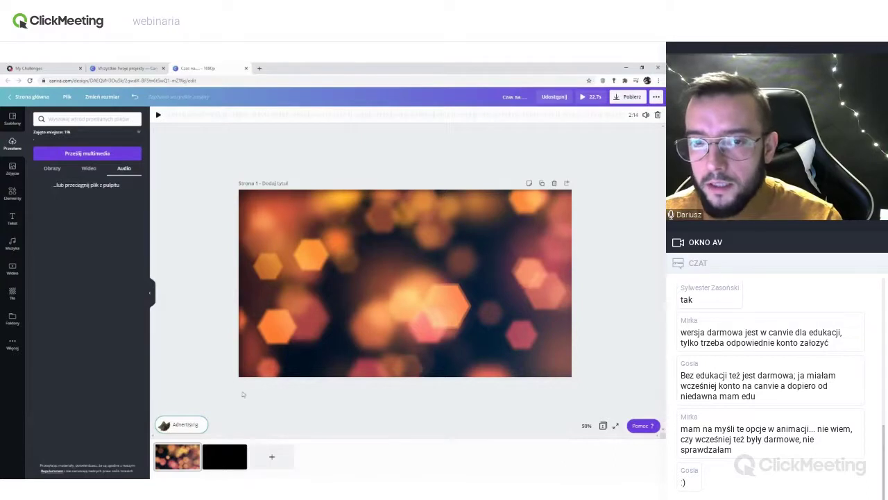
click(12, 271)
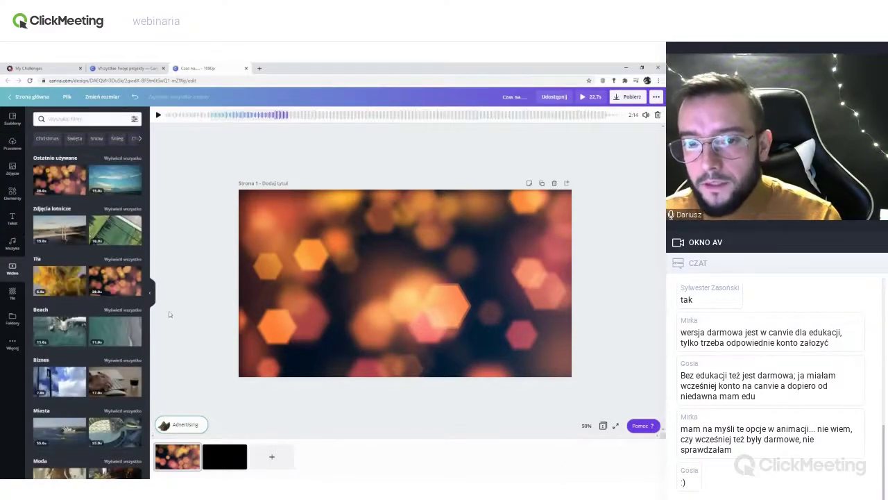
click(12, 248)
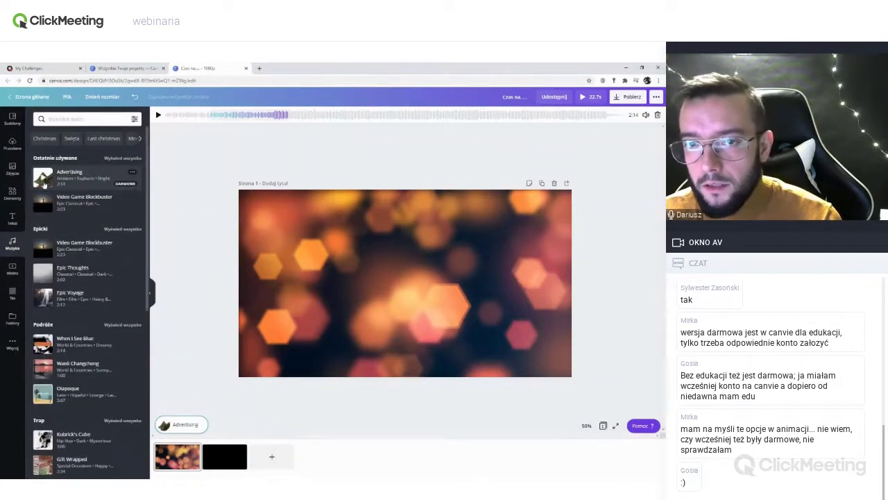
click(43, 180)
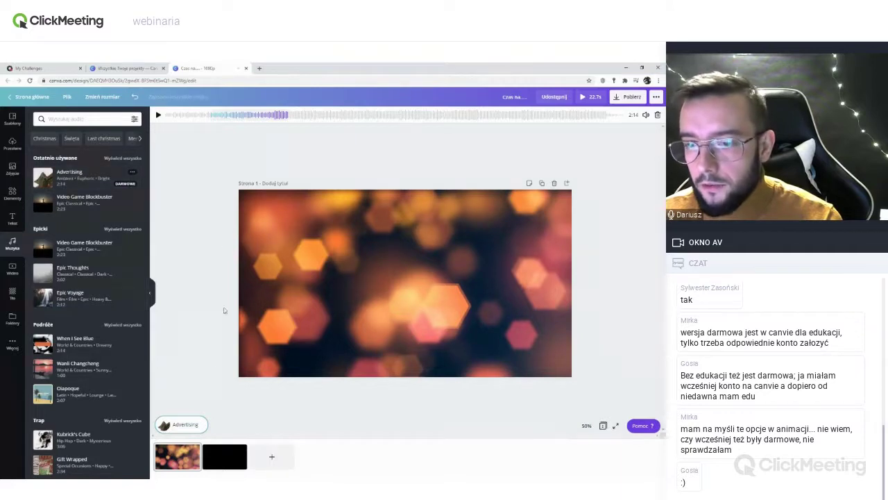
key(space)
key(space)
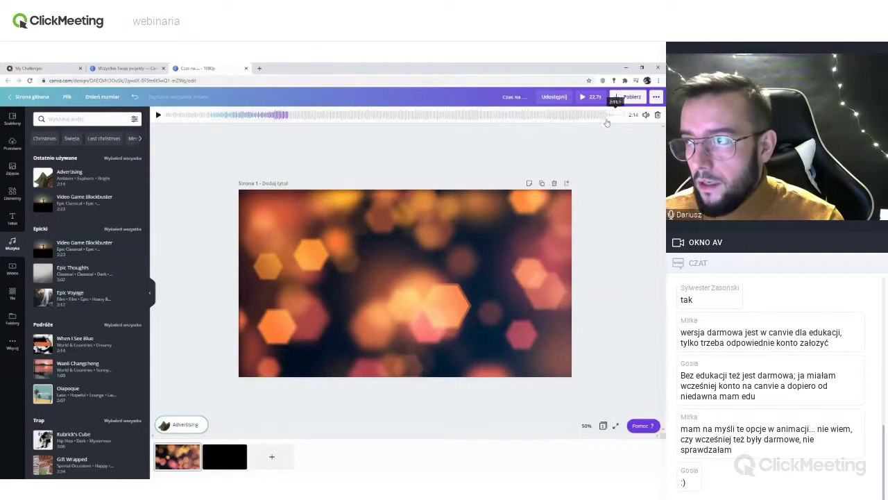
Shift the used section of the Advertising soundtrack slightly later in the track and play it back.
click(409, 116)
drag(408, 115, 222, 115)
click(159, 115)
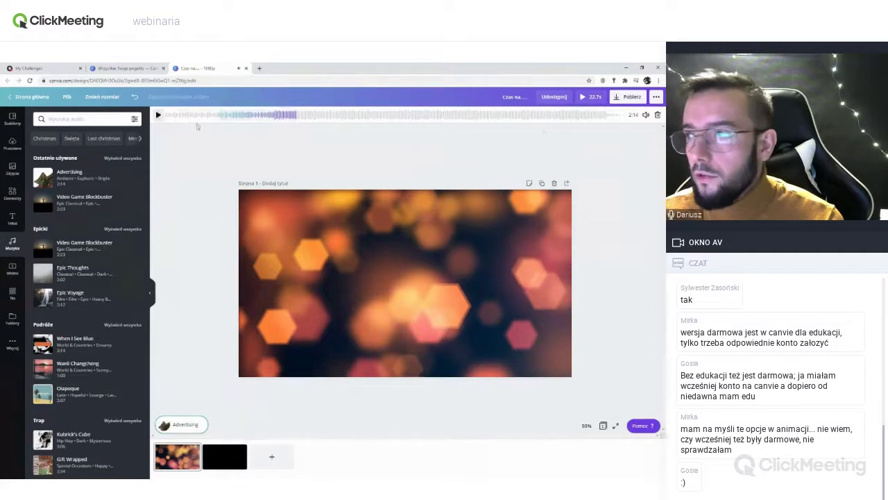
click(207, 133)
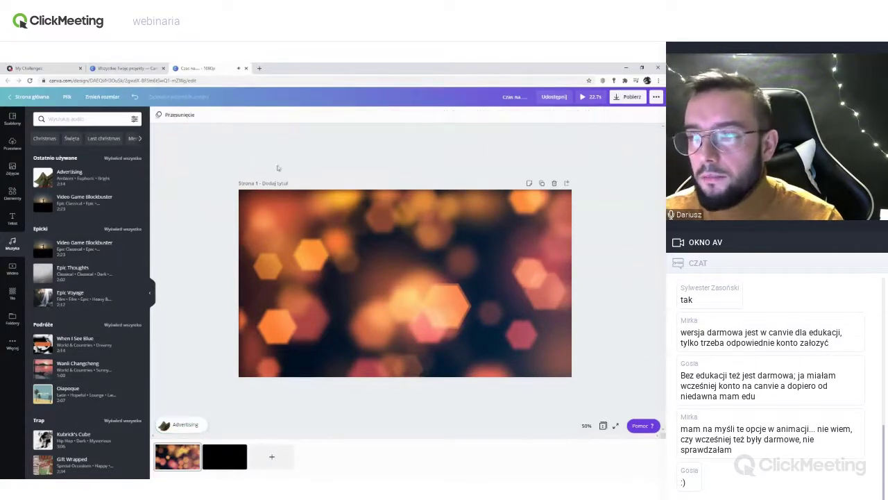
click(208, 426)
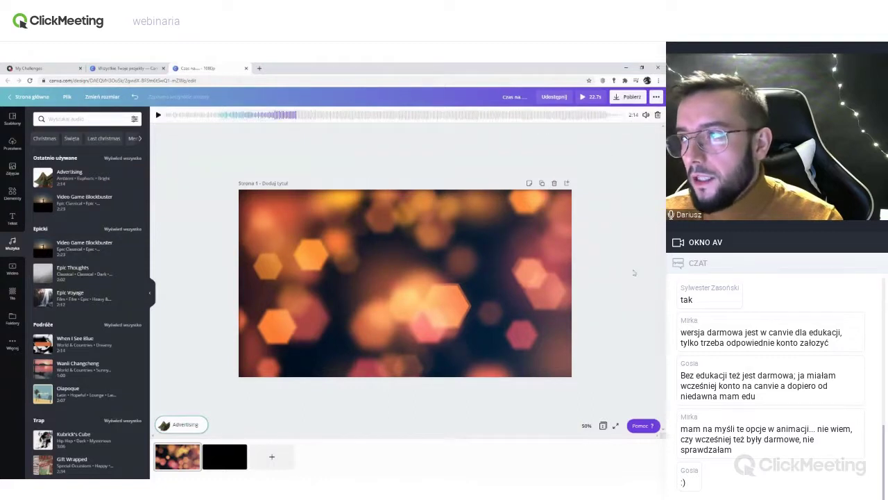
click(499, 401)
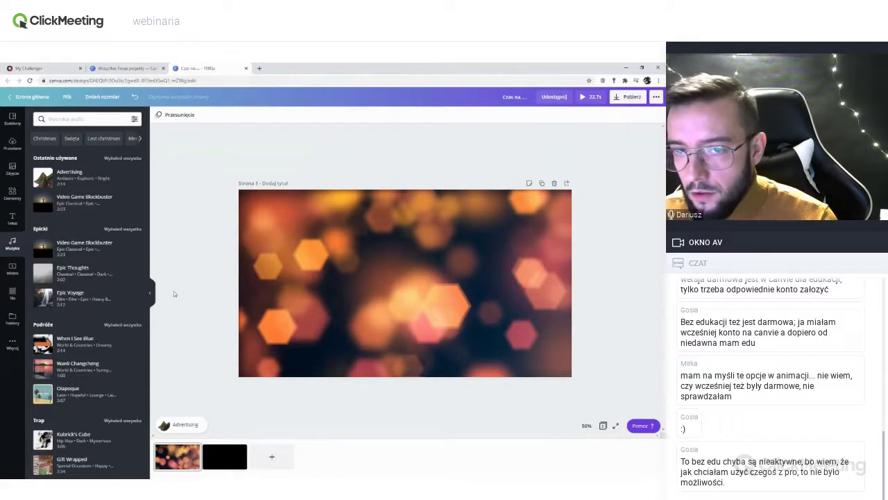
Look through the graphics collections in the elements library.
click(11, 220)
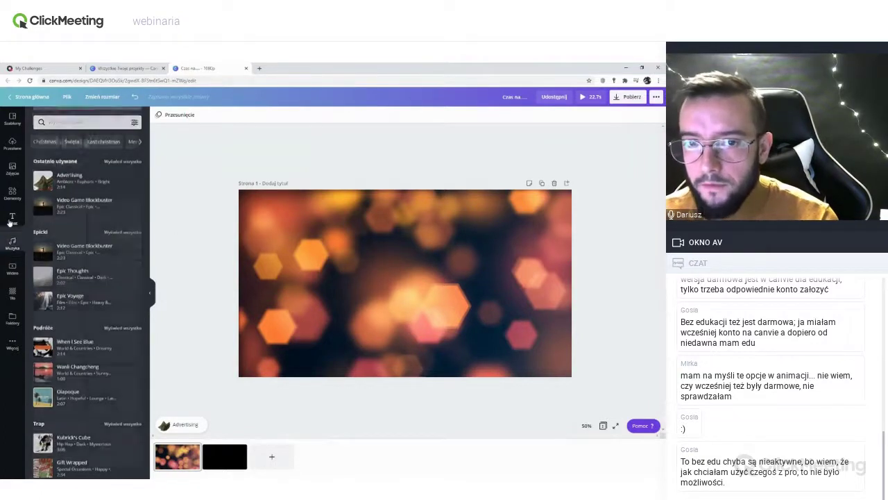
click(10, 199)
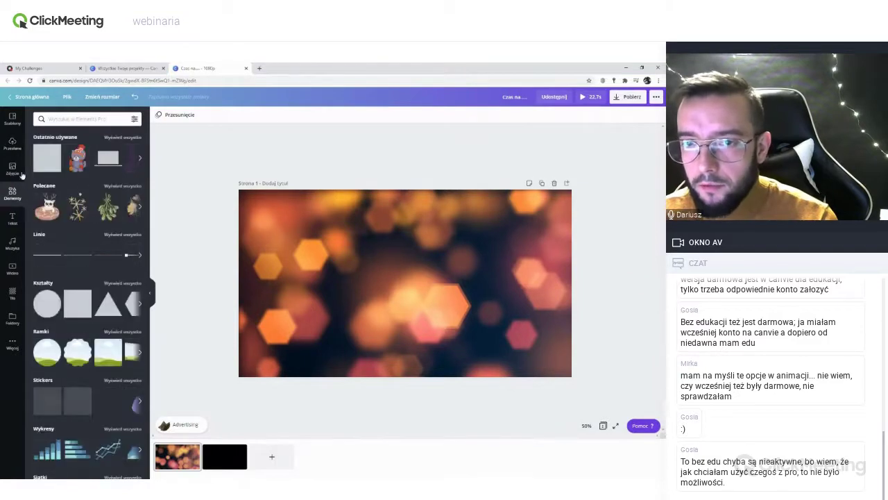
scroll(102, 327, down, 2)
scroll(101, 327, down, 10)
scroll(86, 321, down, 5)
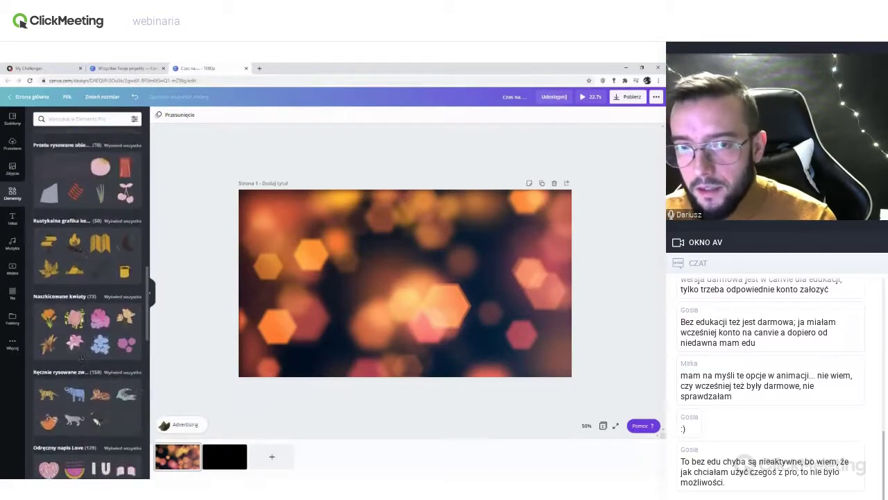
scroll(82, 357, up, 15)
scroll(36, 193, up, 3)
Add the Snow stock clip of treetops seen from below to page 2 and enlarge it to fill the page.
click(13, 269)
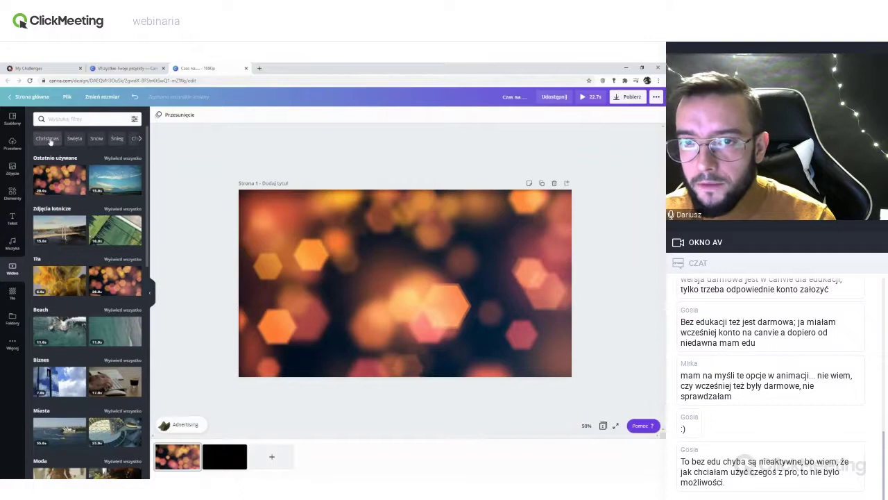
click(96, 138)
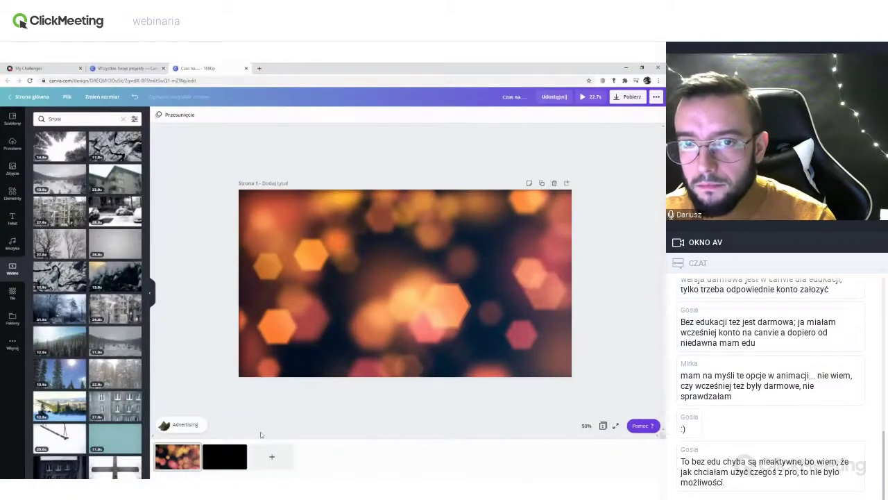
click(224, 456)
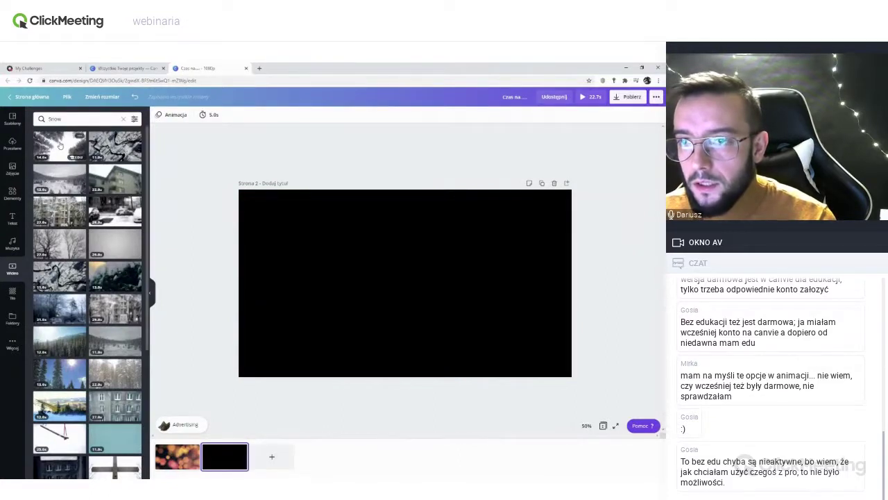
click(60, 145)
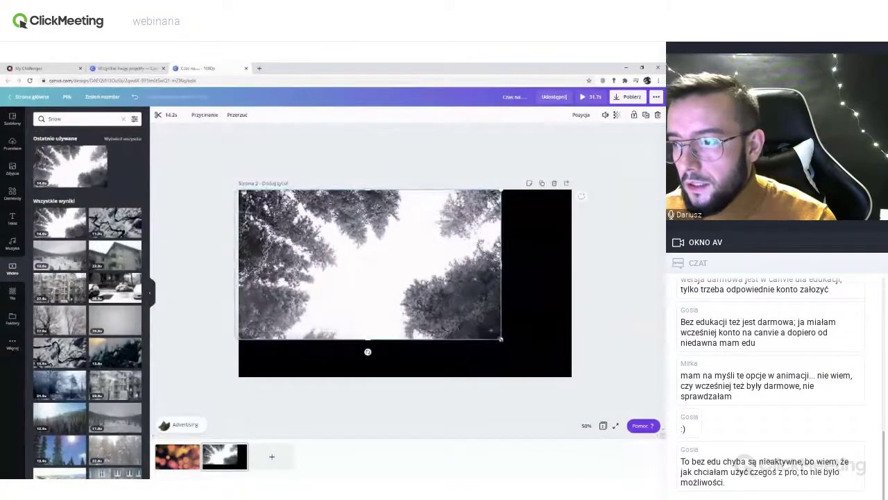
drag(502, 340, 578, 378)
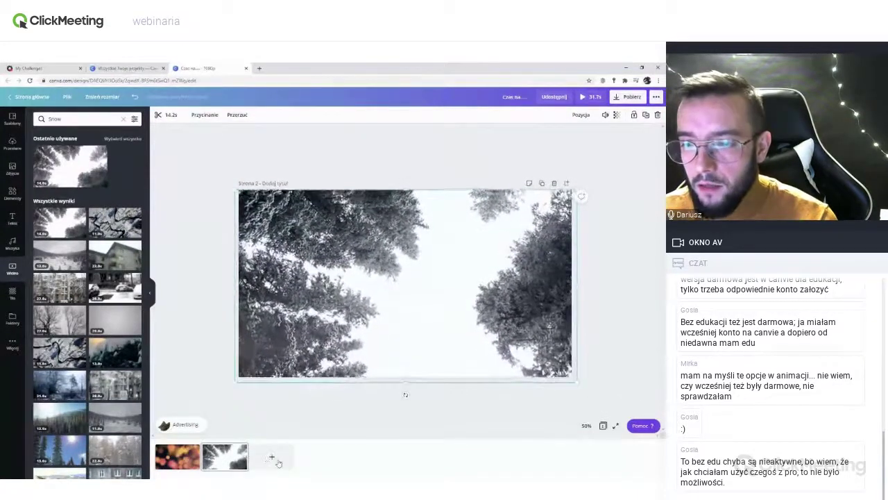
Add a third page and fill it with the aerial Snow clip of a river winding through a snowy forest.
click(278, 463)
scroll(69, 316, down, 1)
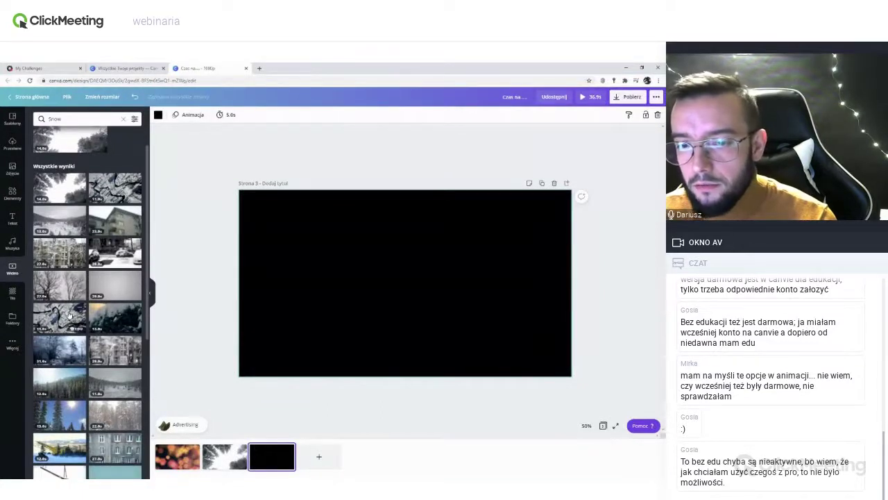
drag(70, 315, 394, 251)
drag(505, 340, 581, 383)
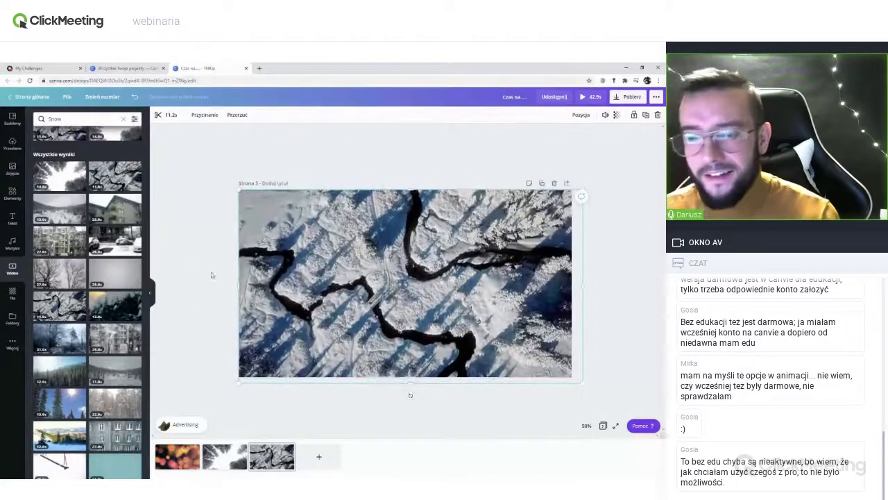
click(209, 275)
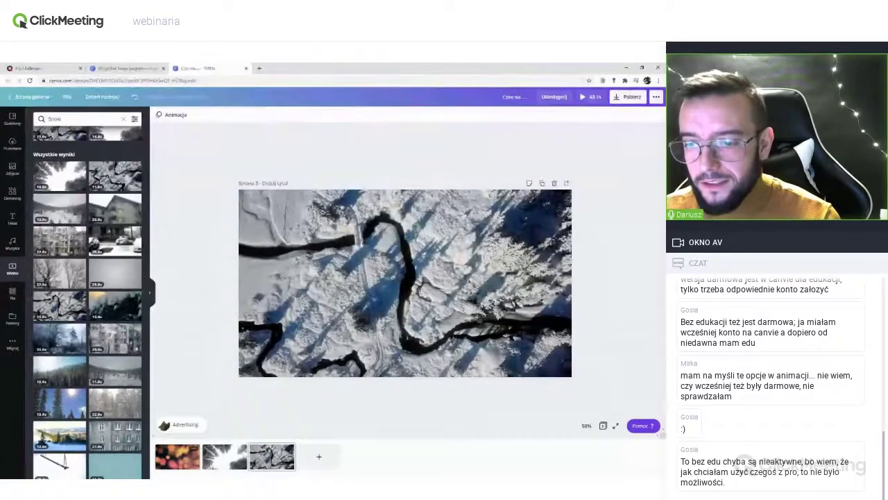
Review pages 1 to 3 and look through the Snow video results.
click(182, 460)
click(224, 458)
click(275, 459)
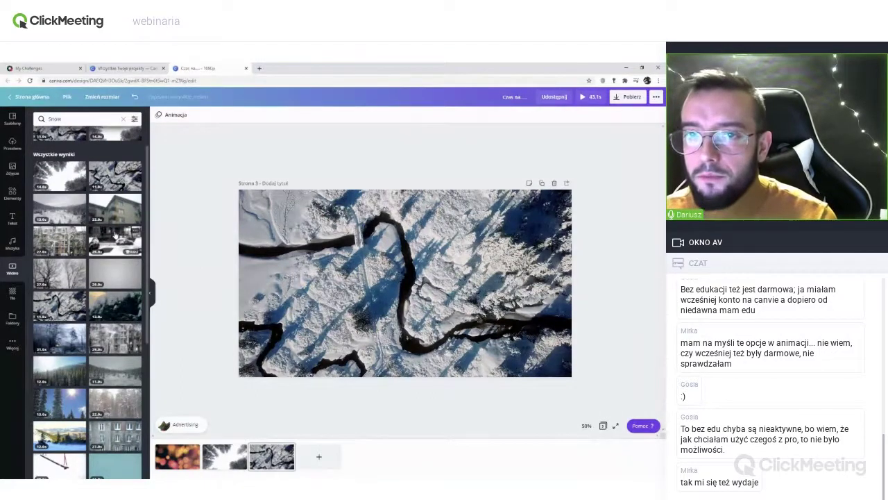
scroll(97, 215, up, 1)
scroll(76, 189, down, 1)
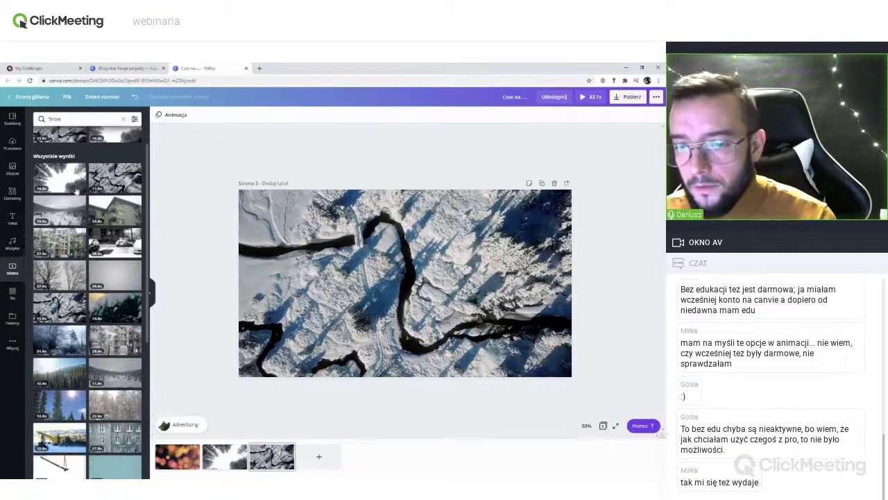
scroll(76, 189, up, 1)
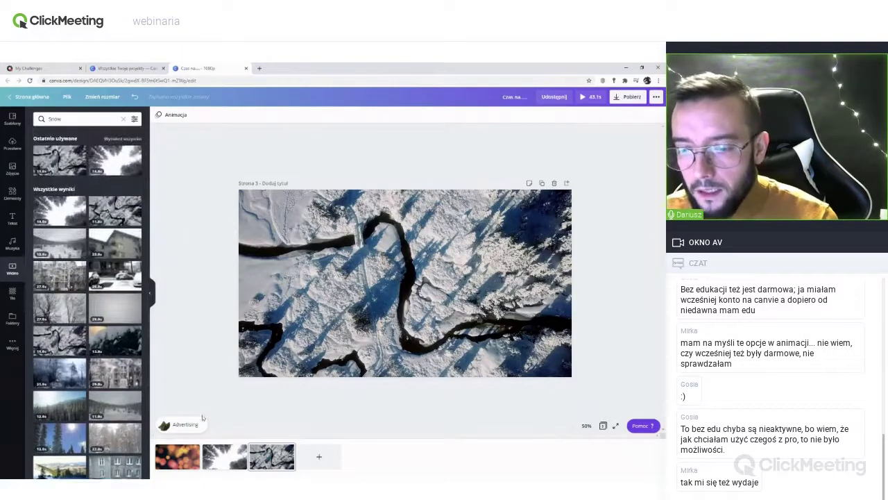
Add the "Cheers to the New Year" font combination to page 1 and centre it over the bokeh clip.
click(193, 450)
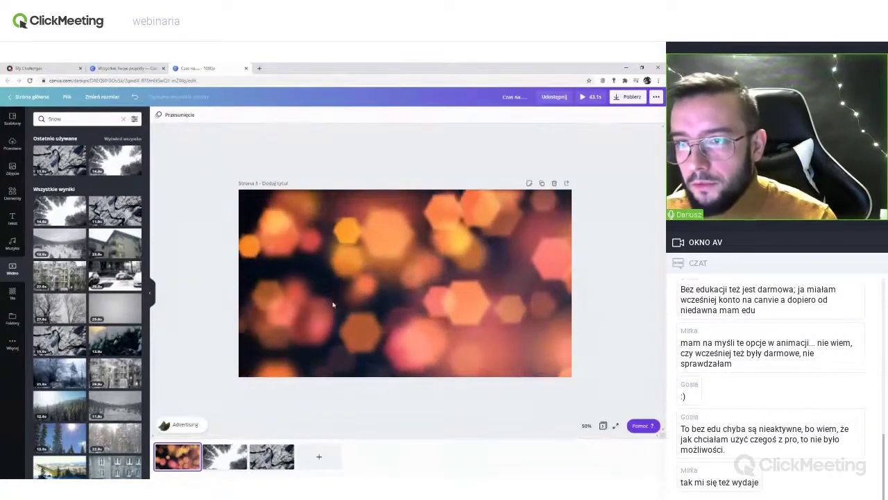
click(13, 220)
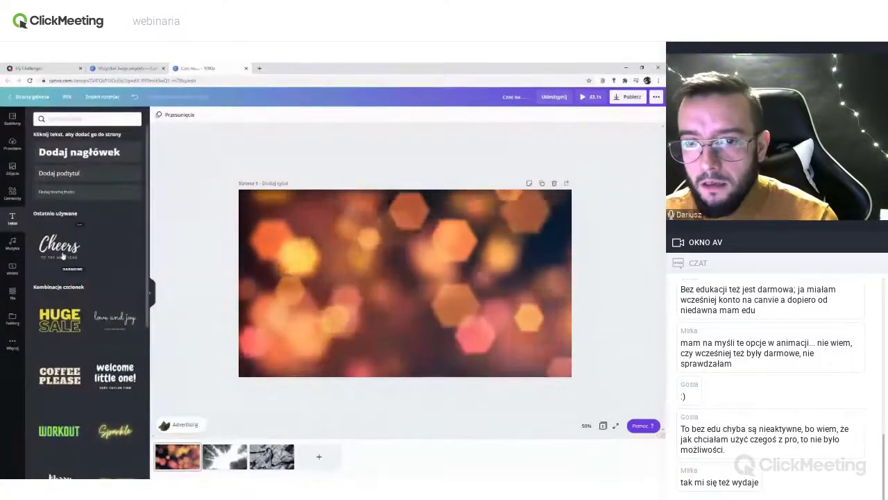
drag(63, 255, 414, 291)
drag(70, 254, 350, 295)
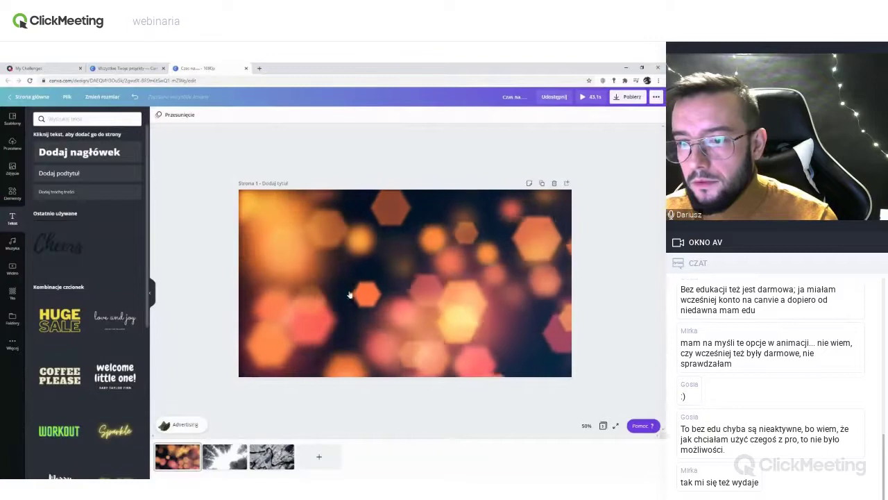
click(107, 258)
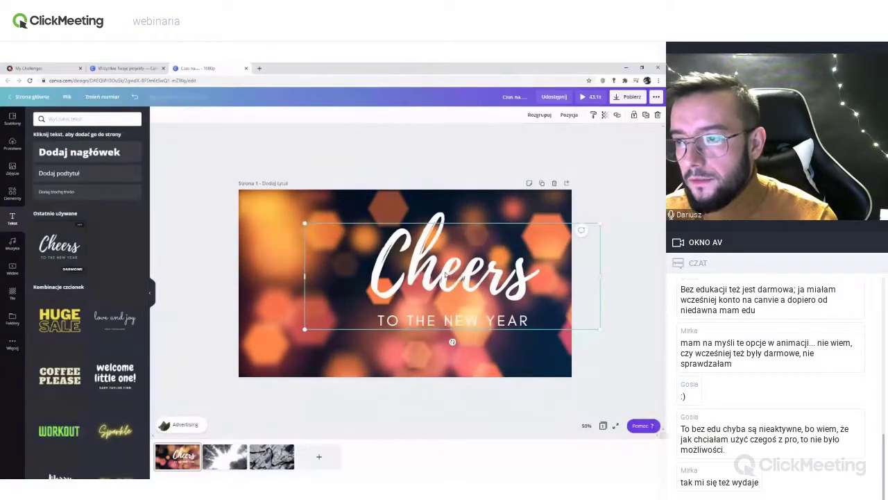
drag(446, 276, 404, 280)
Replace the "Cheers" heading with "2020" and the line beneath it with "BĘDZIE LEPIEJ".
double_click(489, 288)
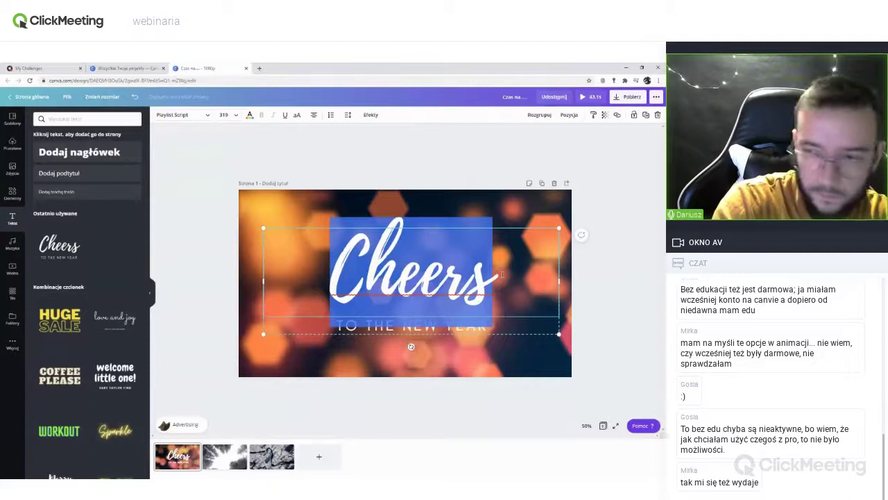
text(2020)
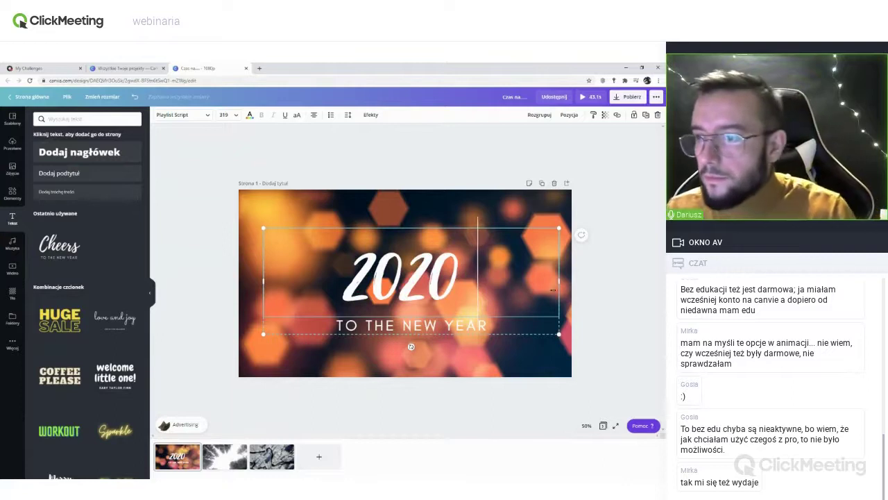
click(440, 326)
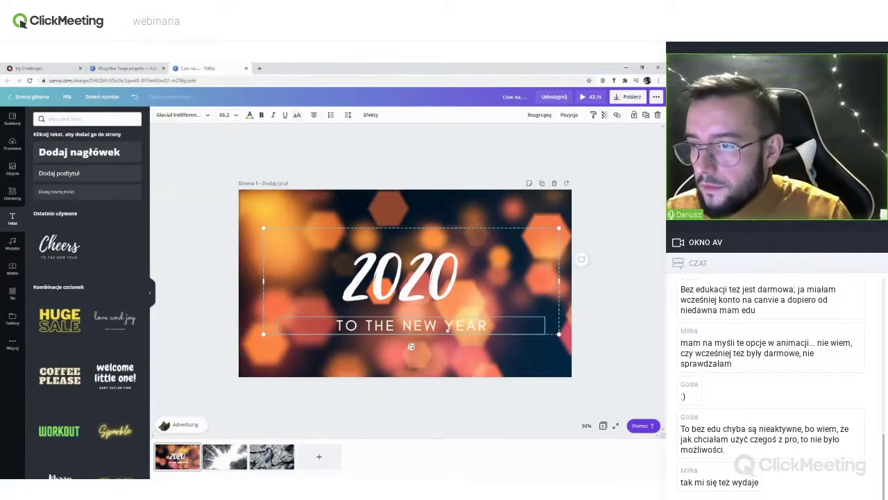
double_click(465, 325)
key(ctrl+a)
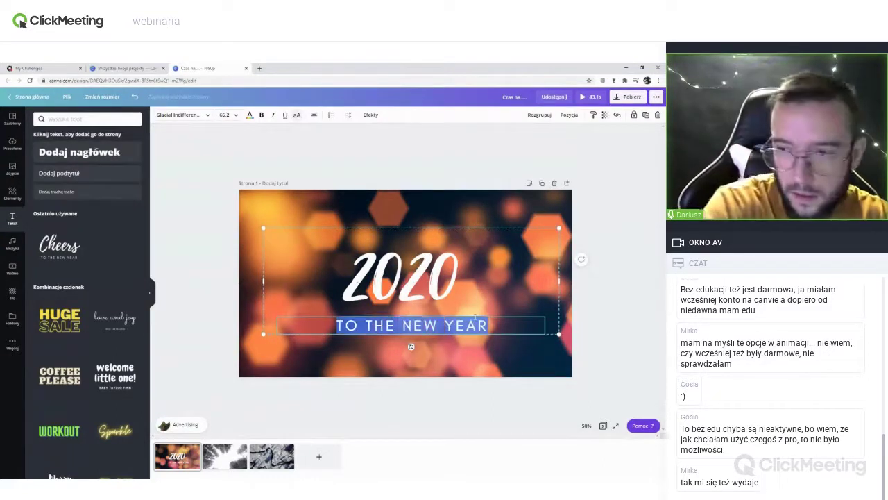
key(BackSpace)
text(BE)
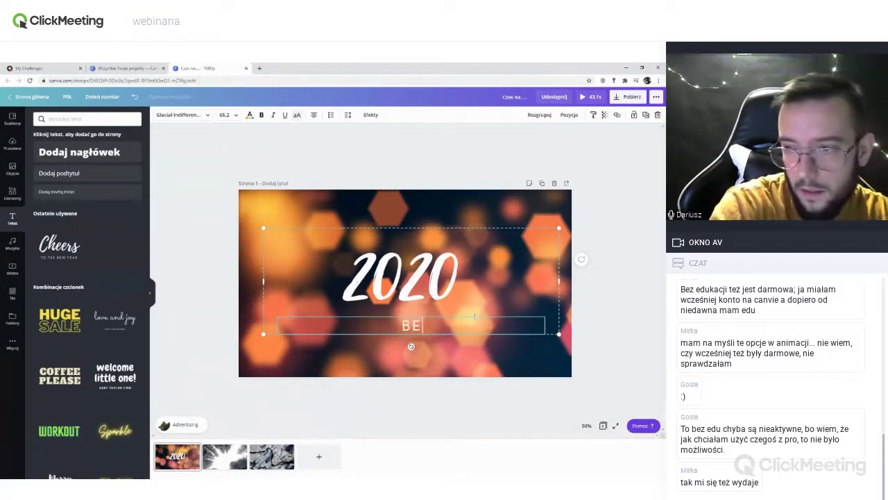
key(BackSpace)
text(ĘDZIE LEPIEJ)
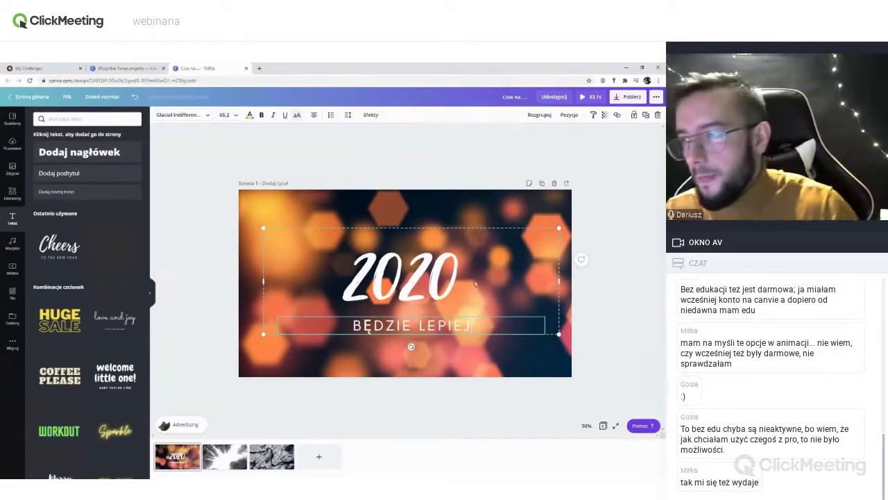
click(608, 245)
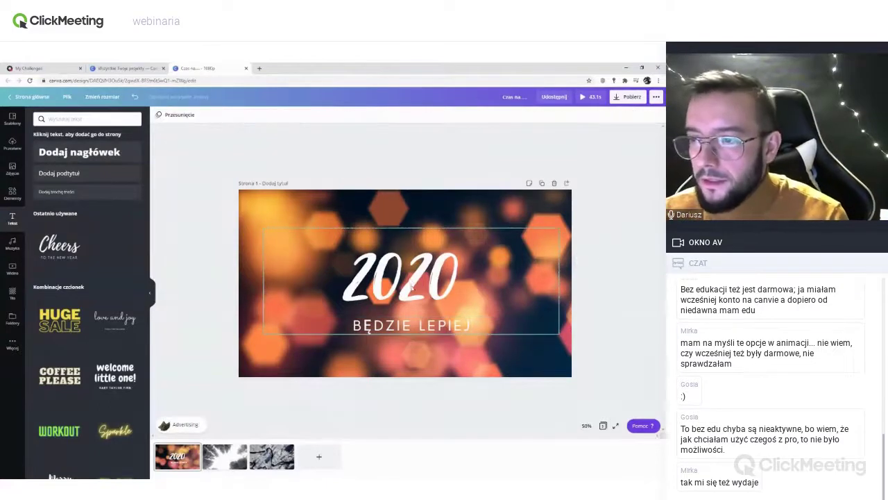
Open the font choices for the "2020" heading on page 1.
click(412, 286)
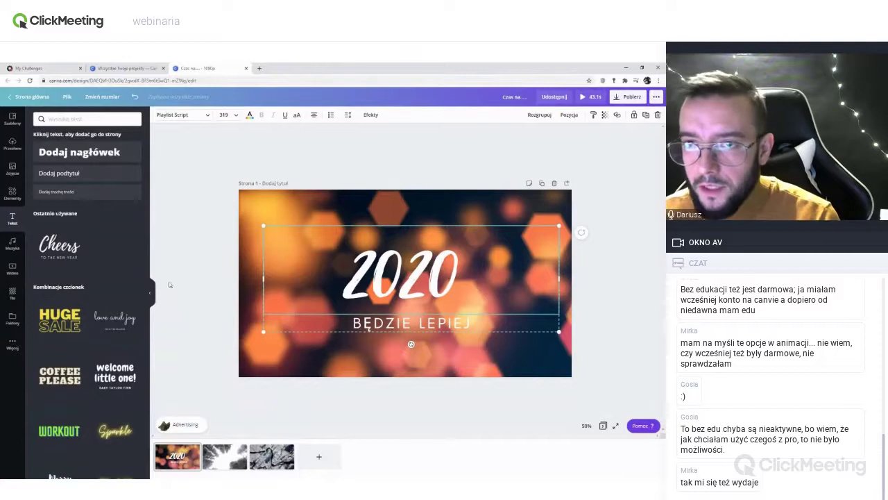
click(210, 116)
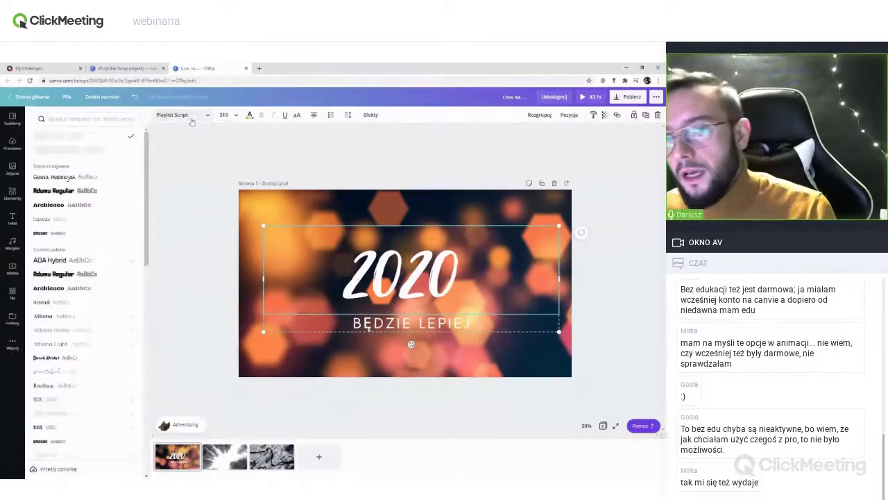